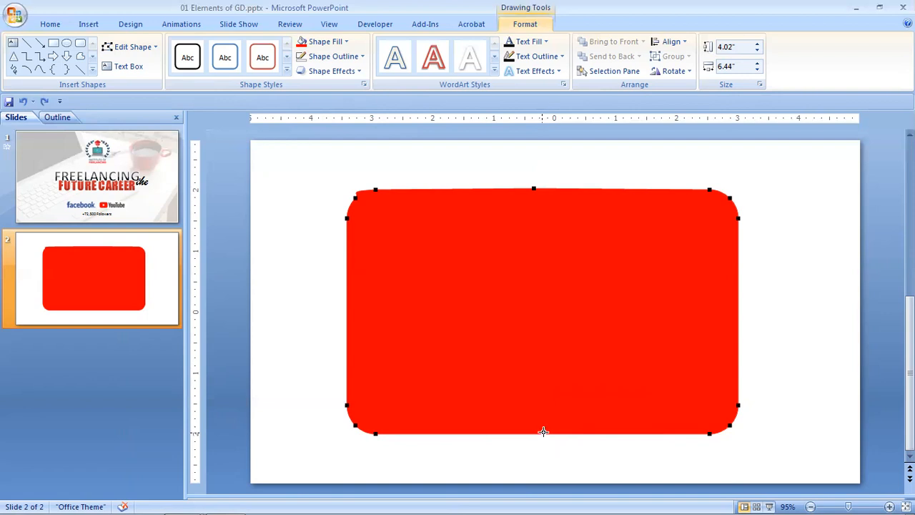
# Add a point at the middle of the red shape's bottom edge and adjust the curve handles to smooth its lower-right and upper-left corners.
pyautogui.rightClick(544, 432)
pyautogui.click(566, 331)
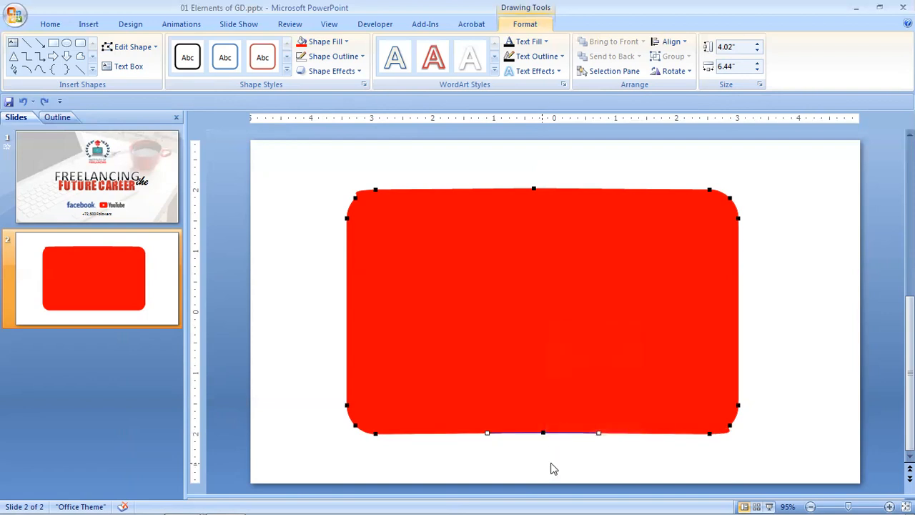
pyautogui.click(709, 433)
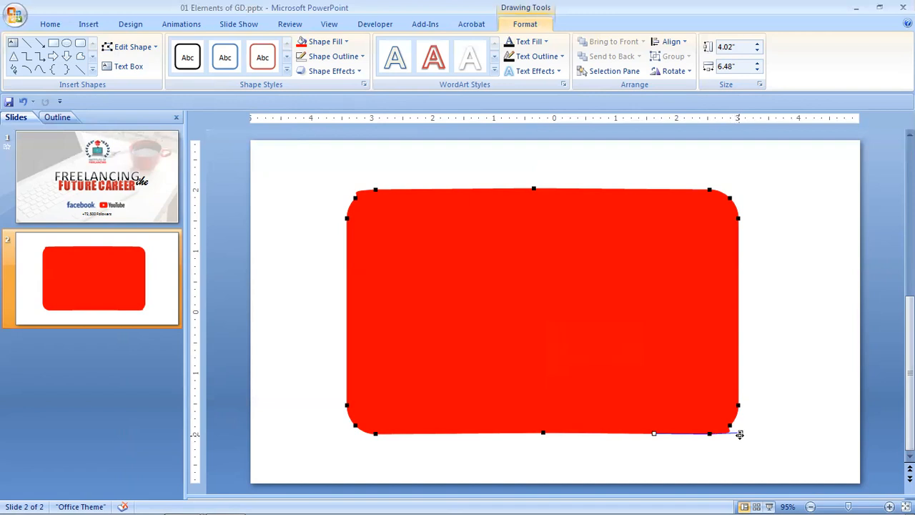
pyautogui.moveTo(740, 434)
pyautogui.mouseDown()
pyautogui.moveTo(720, 435)
pyautogui.moveTo(746, 439)
pyautogui.moveTo(722, 434)
pyautogui.mouseUp()
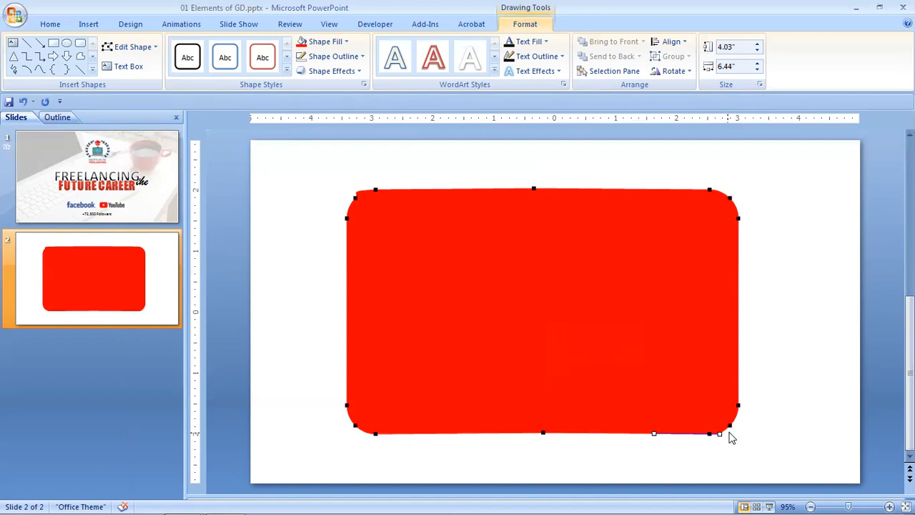
pyautogui.click(374, 190)
pyautogui.moveTo(345, 191); pyautogui.dragTo(363, 191)
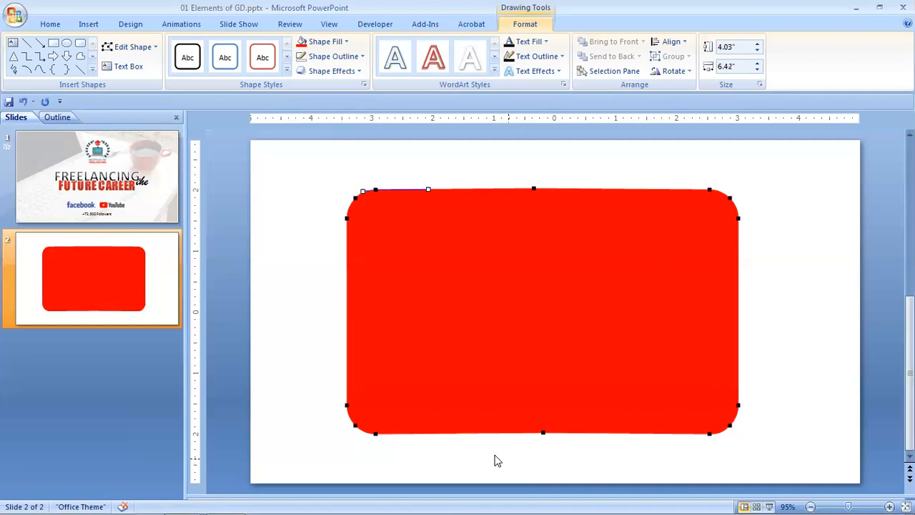
# Try to pull the midpoint of the red shape's bottom edge slightly downward, undo the move and leave point editing.
pyautogui.click(543, 434)
pyautogui.moveTo(543, 433); pyautogui.dragTo(544, 439)
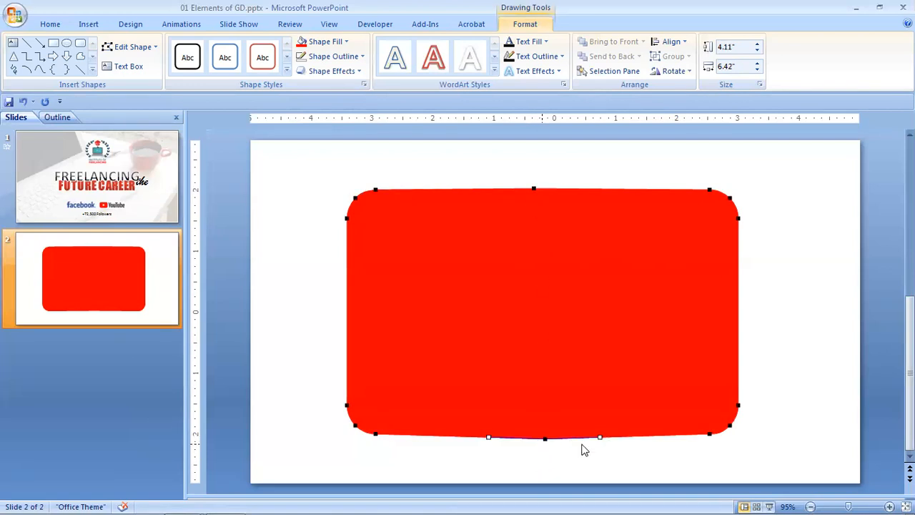
pyautogui.hotkey('ctrl', 'z')
pyautogui.click(788, 291)
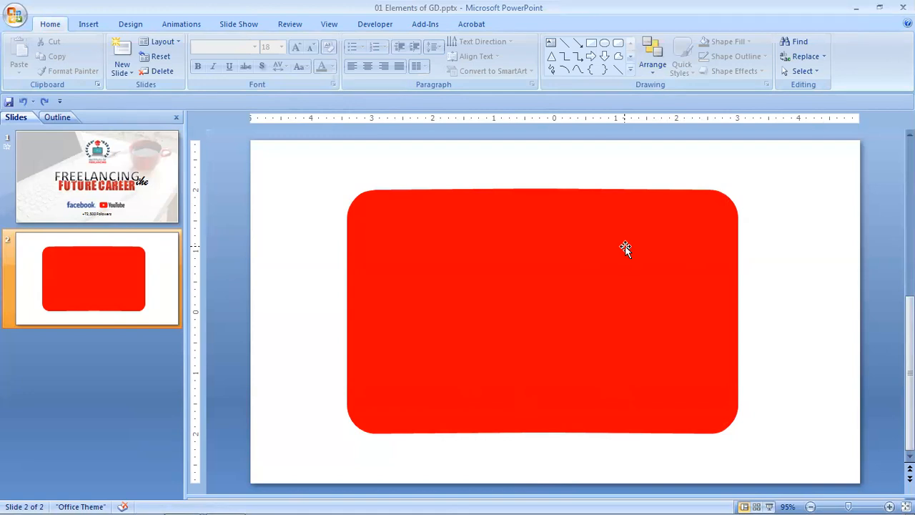
# Draw an isosceles triangle about 1.42" high and 2.25" wide on top of the red shape.
pyautogui.click(89, 24)
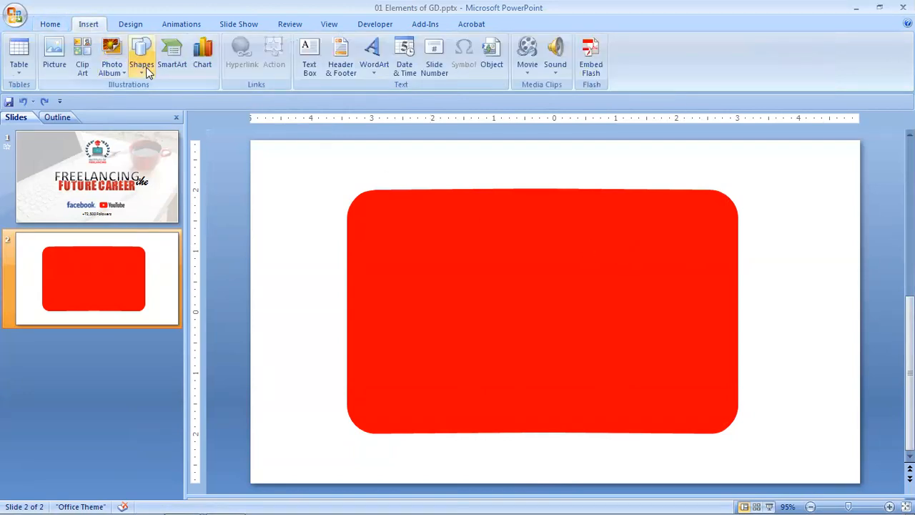
pyautogui.click(534, 317)
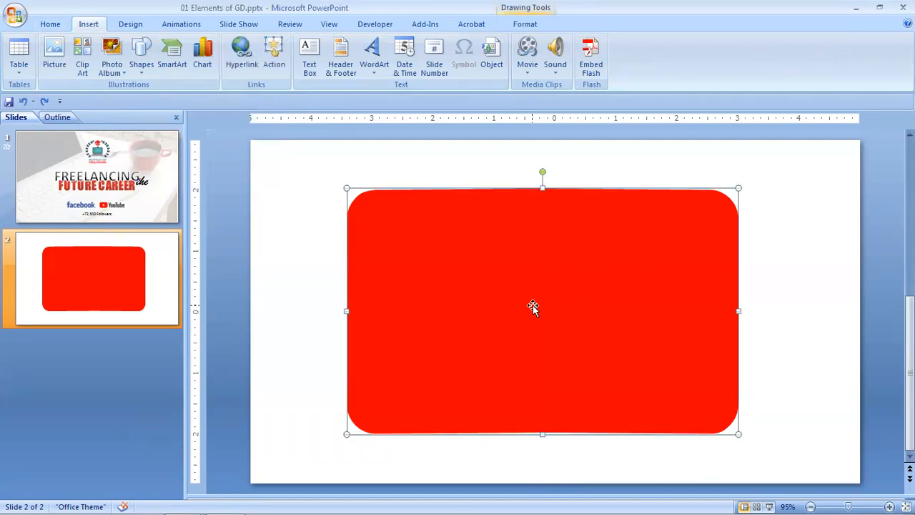
pyautogui.click(137, 70)
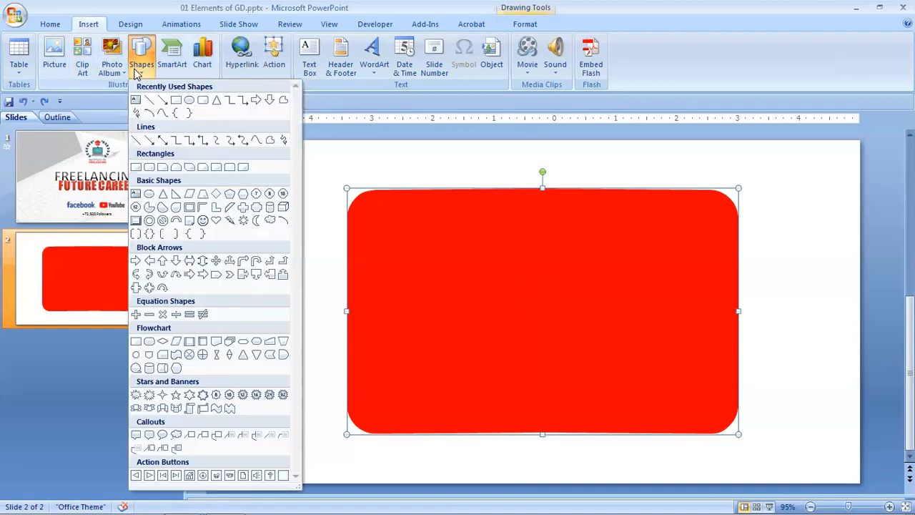
pyautogui.click(163, 195)
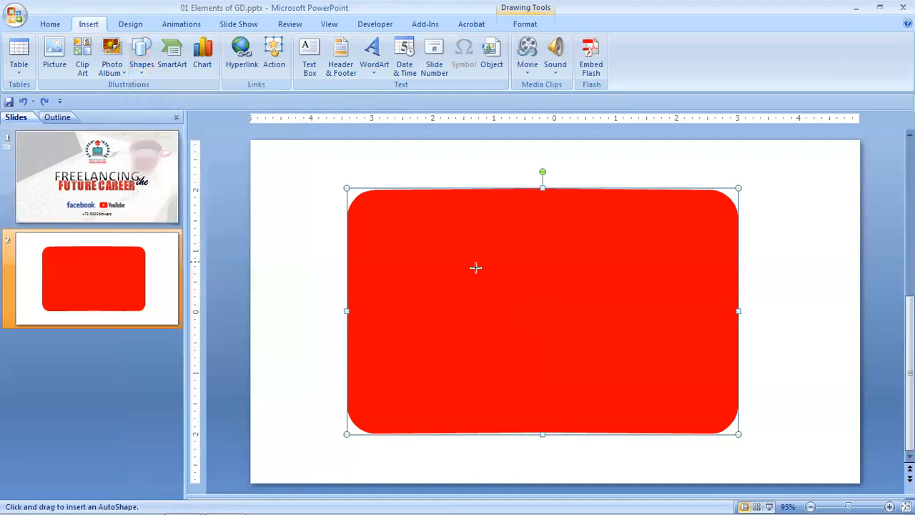
pyautogui.moveTo(502, 257); pyautogui.dragTo(634, 341)
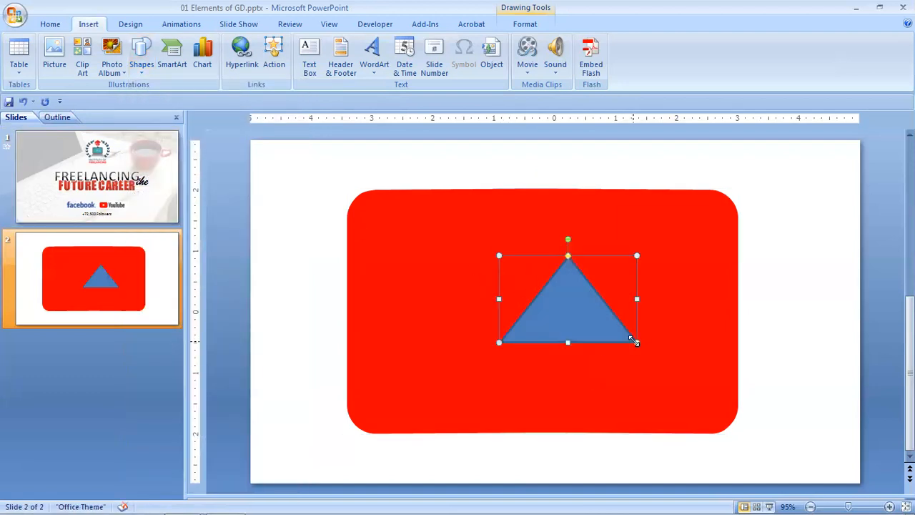
# Fill the triangle with white and remove its outline.
pyautogui.doubleClick(585, 311)
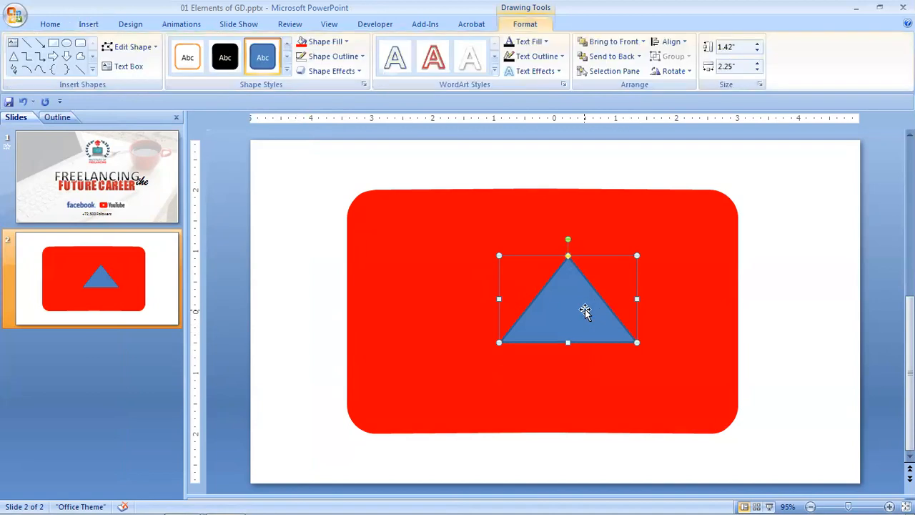
pyautogui.click(323, 41)
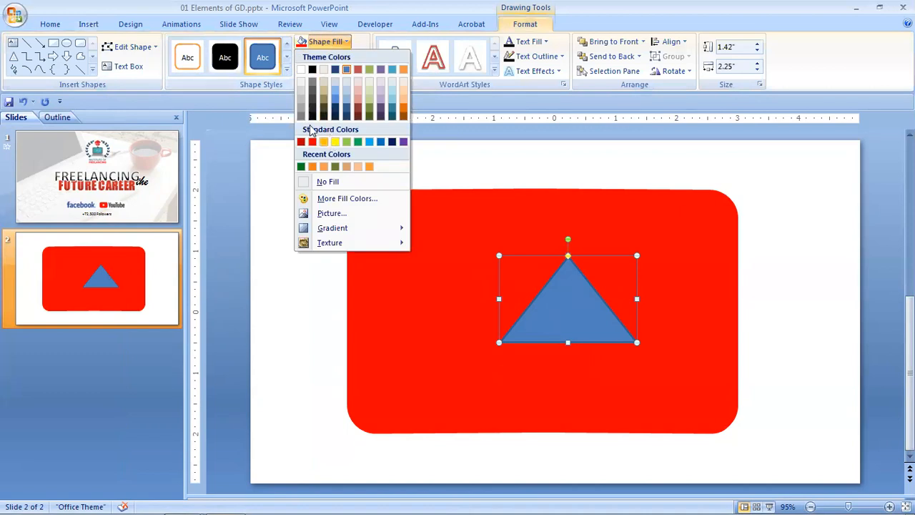
pyautogui.click(301, 69)
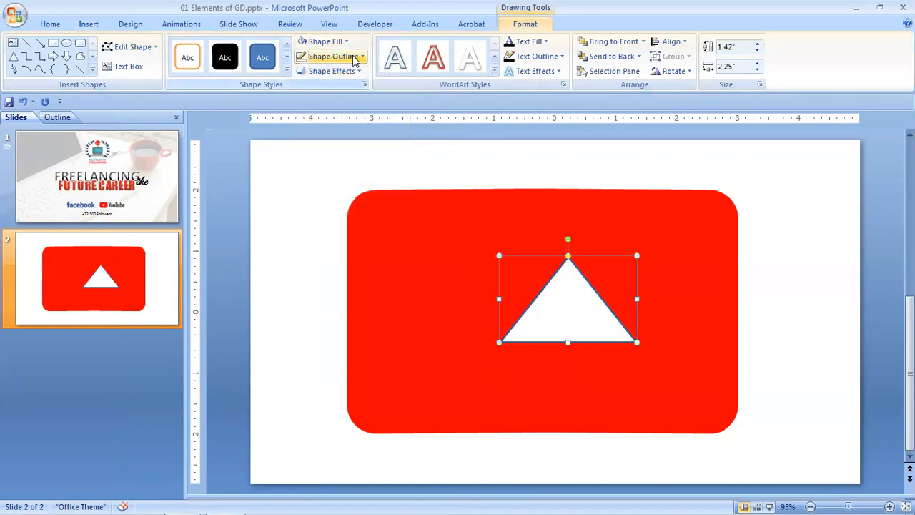
pyautogui.click(333, 56)
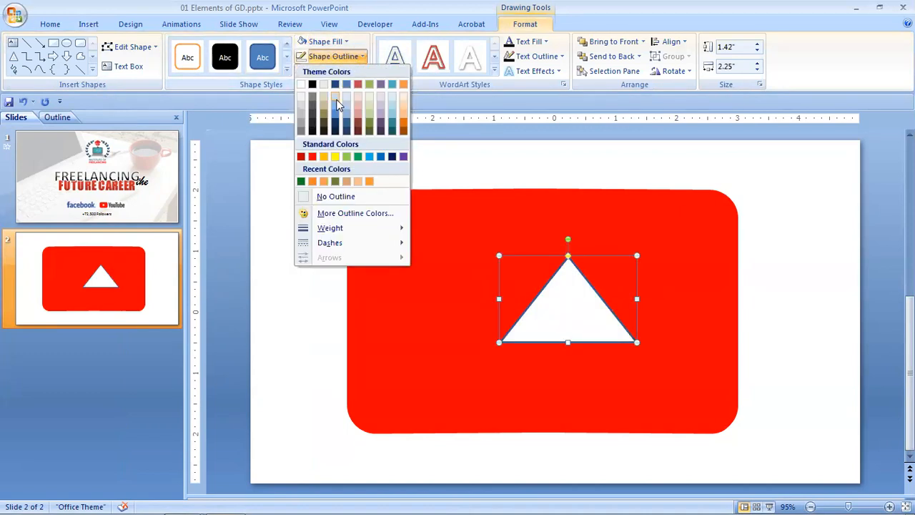
pyautogui.click(326, 198)
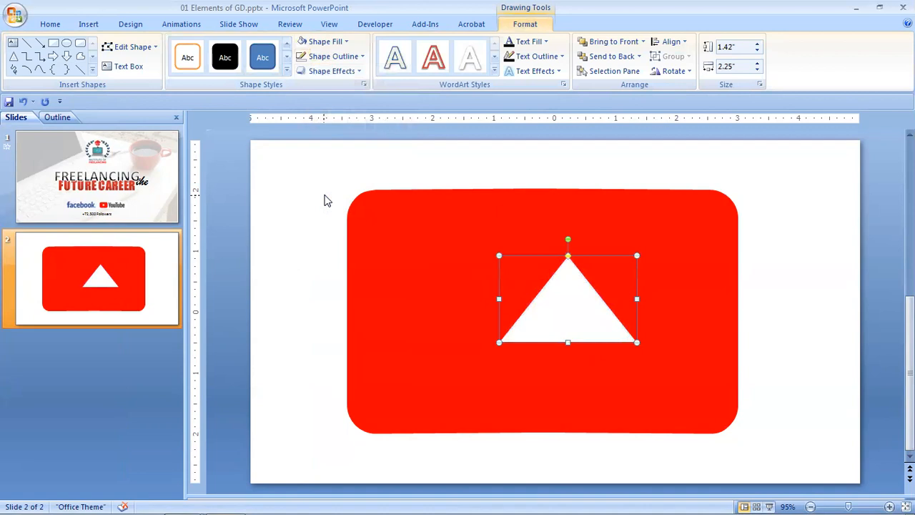
# Rotate the triangle right 90° and align it with the red shape using Align Center and Align Middle.
pyautogui.click(678, 73)
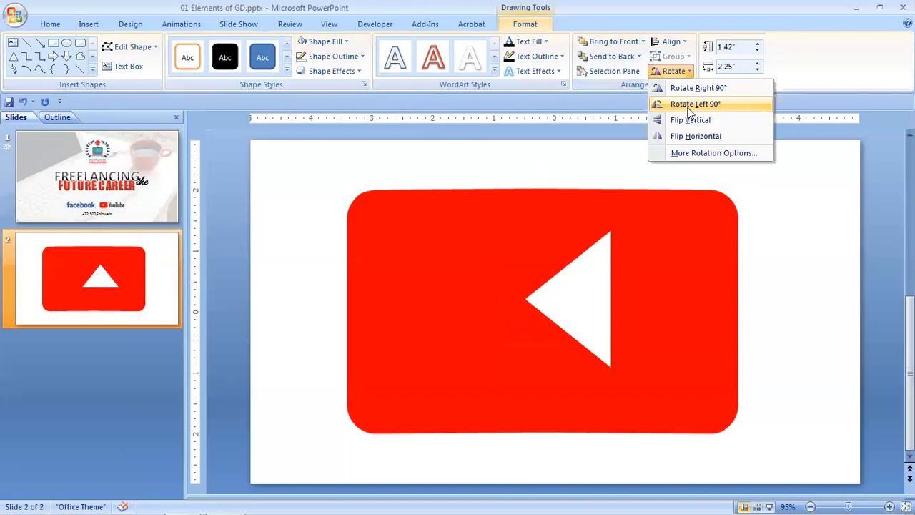
pyautogui.click(690, 88)
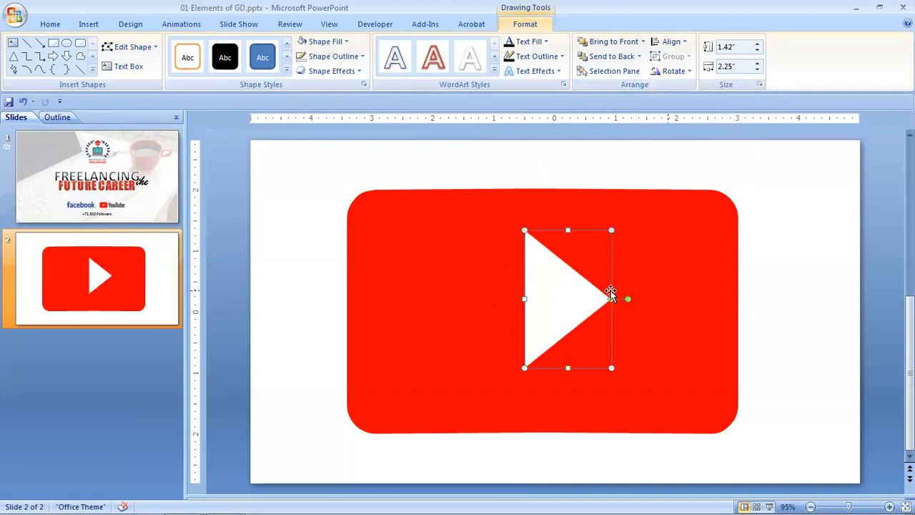
pyautogui.keyDown('shift'); pyautogui.click(648, 283); pyautogui.keyUp('shift')
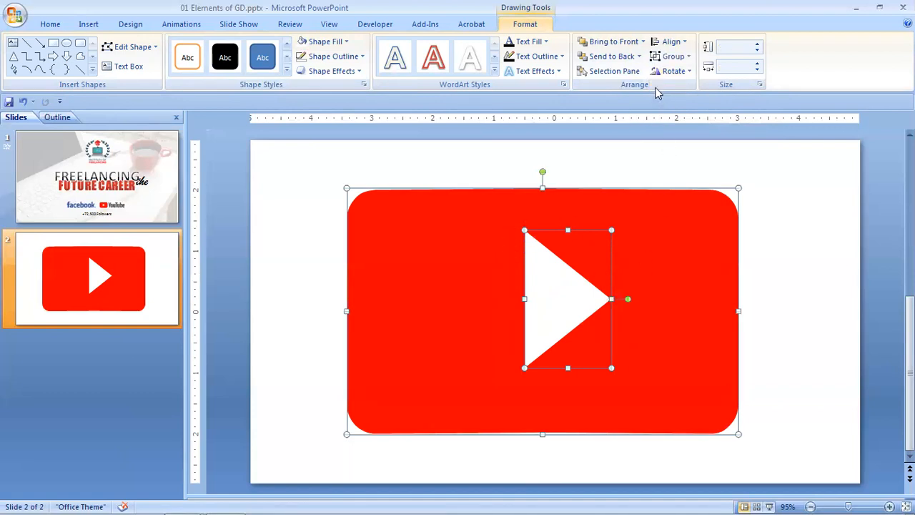
pyautogui.click(671, 42)
pyautogui.click(676, 73)
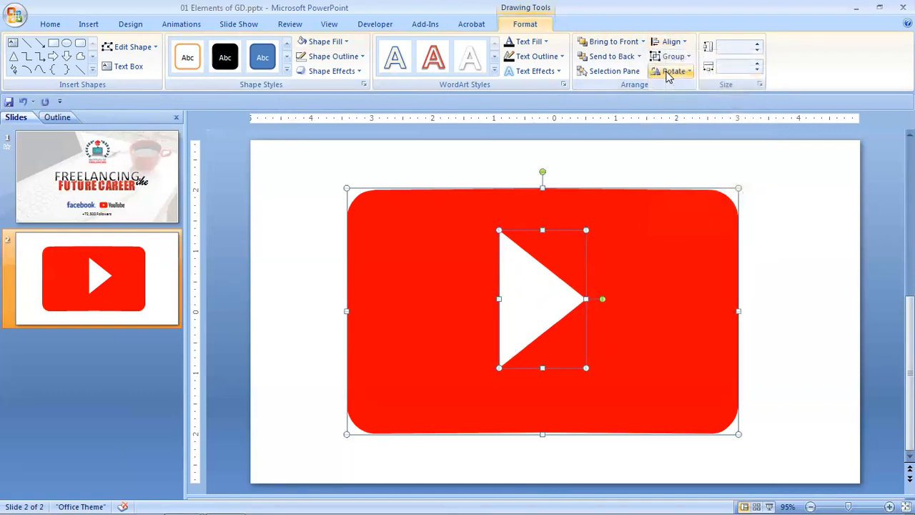
pyautogui.click(670, 42)
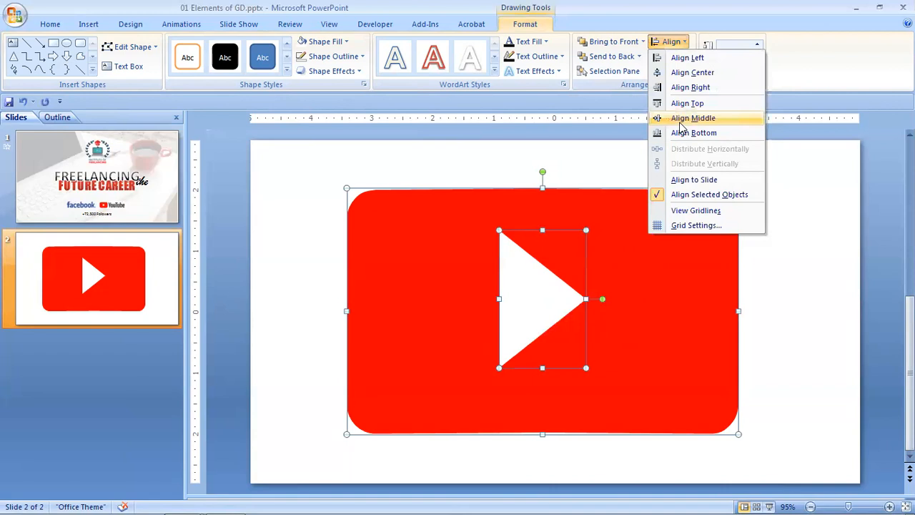
pyautogui.click(680, 121)
pyautogui.click(764, 304)
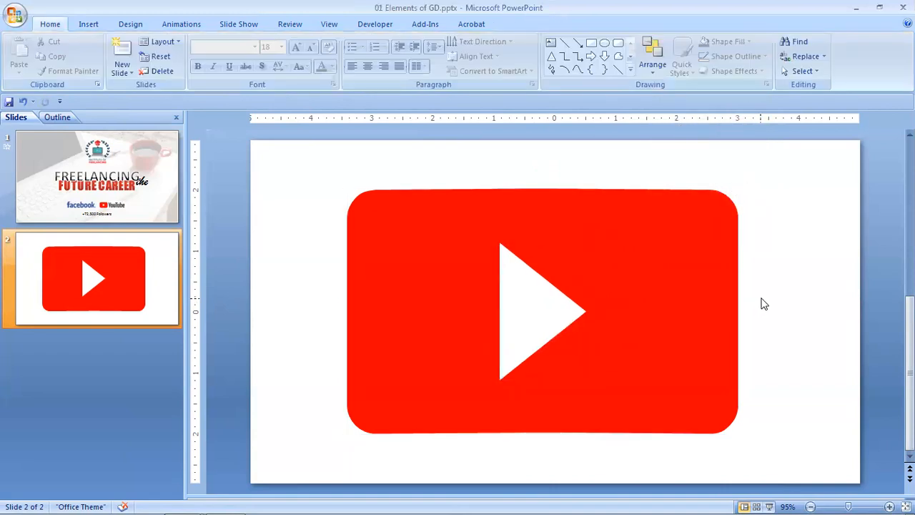
pyautogui.moveTo(316, 180); pyautogui.dragTo(818, 458)
pyautogui.click(817, 458)
# Edit the red shape's points and pull the midpoint of its bottom edge slightly downward so the edge bows outward.
pyautogui.click(548, 422)
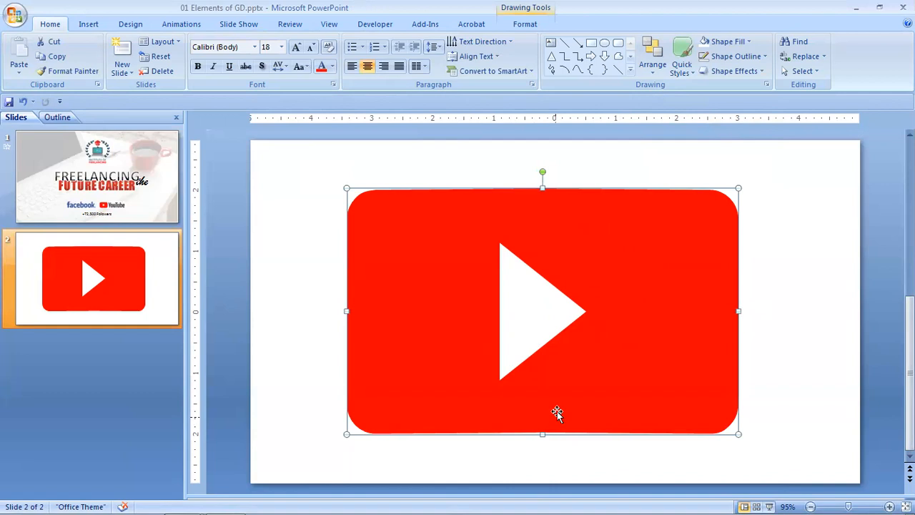
pyautogui.rightClick(559, 407)
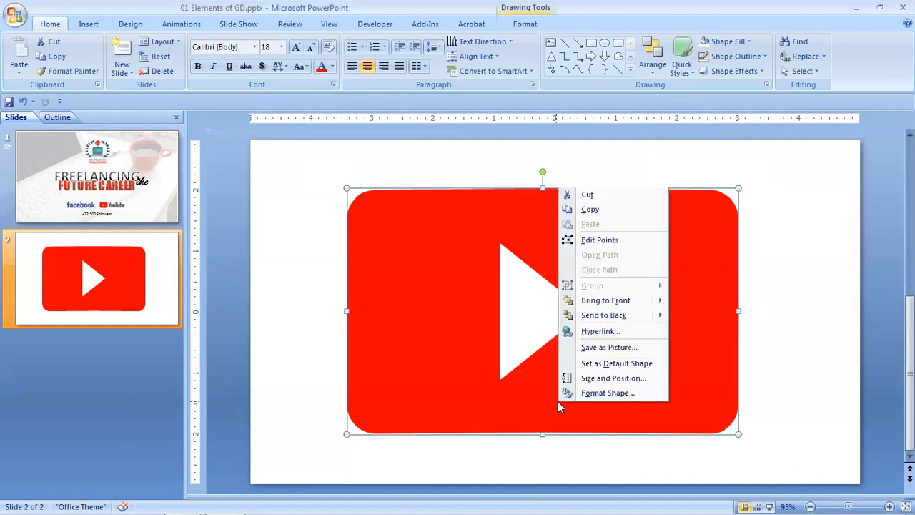
pyautogui.click(593, 241)
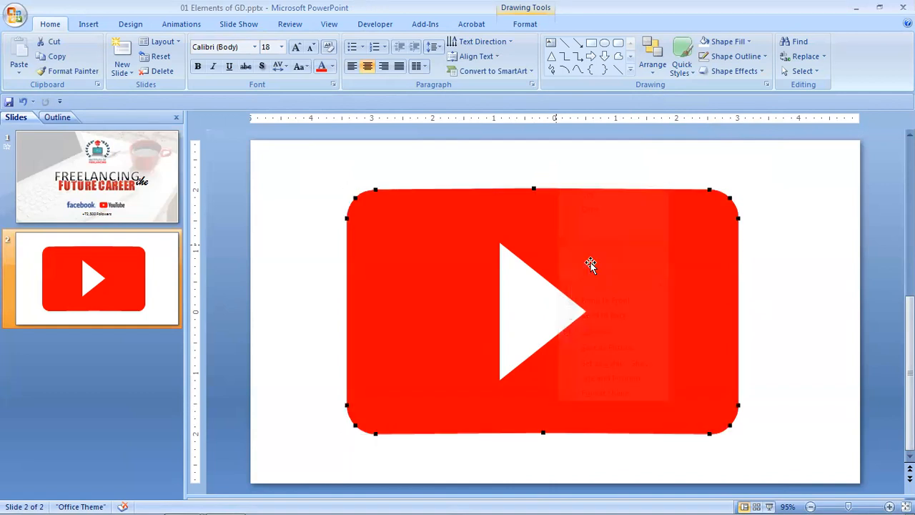
pyautogui.click(542, 434)
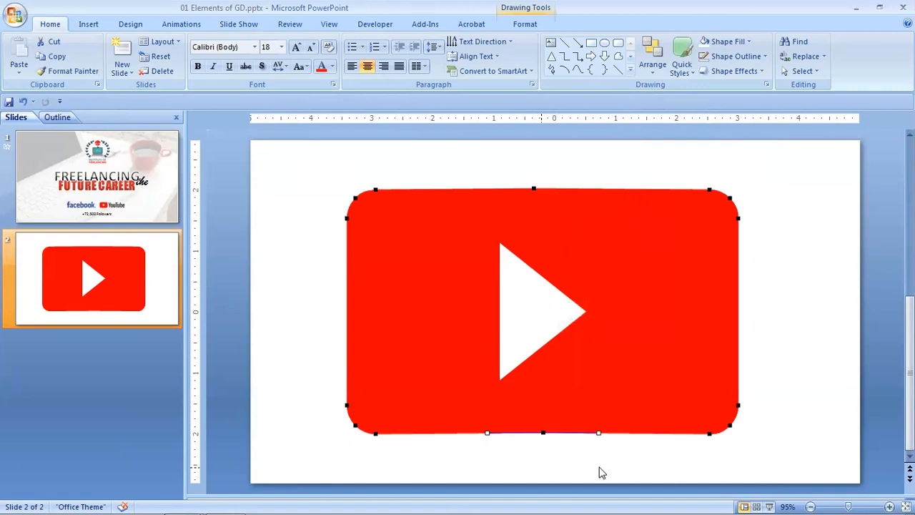
pyautogui.press('Down')
pyautogui.press('Up')
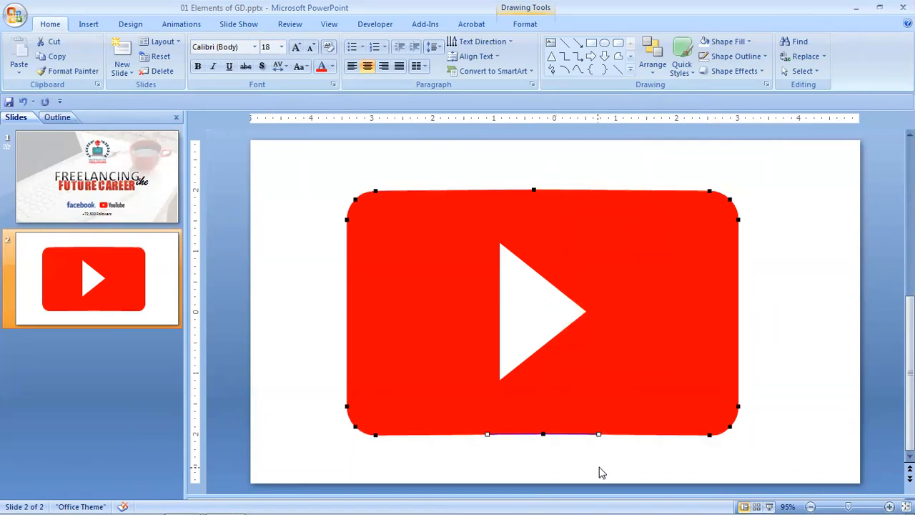
pyautogui.press('Down')
pyautogui.press('Up')
pyautogui.moveTo(545, 435); pyautogui.dragTo(545, 439)
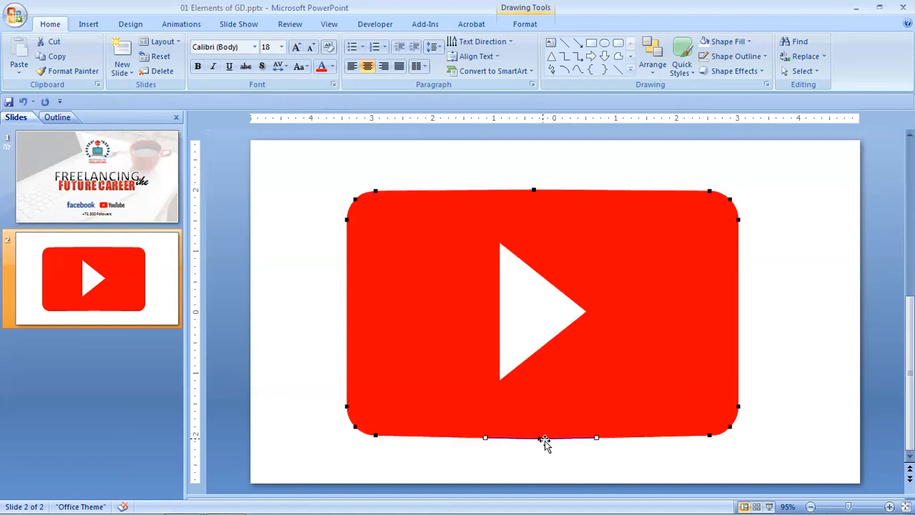
pyautogui.click(607, 476)
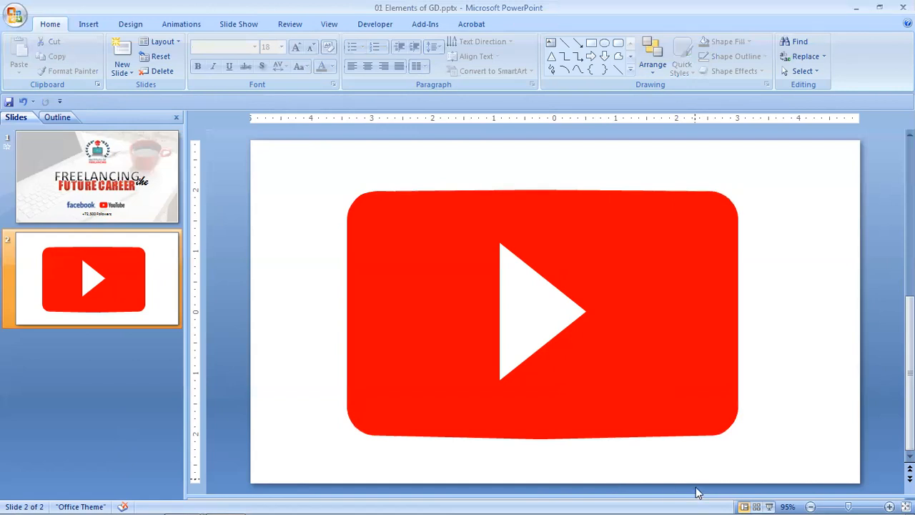
# Group the red shape and the white triangle into one object.
pyautogui.moveTo(321, 174); pyautogui.dragTo(787, 457)
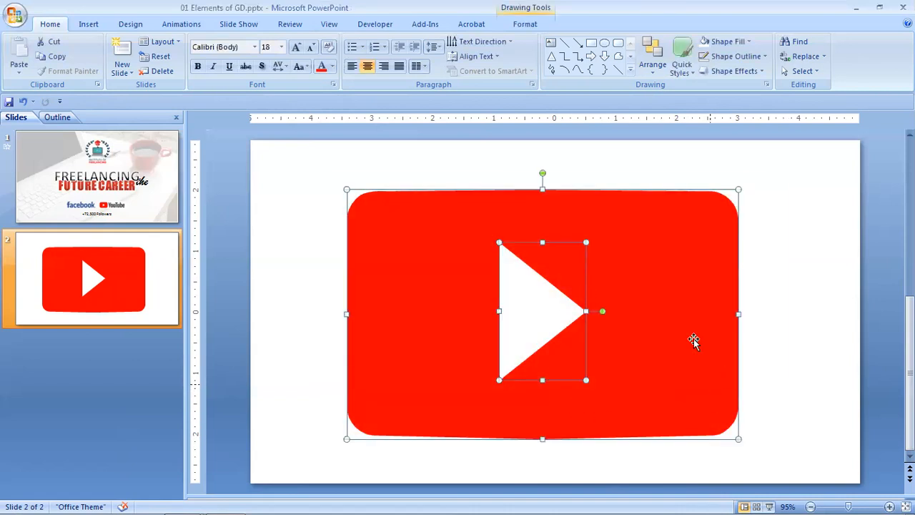
pyautogui.rightClick(550, 304)
pyautogui.moveTo(593, 365)
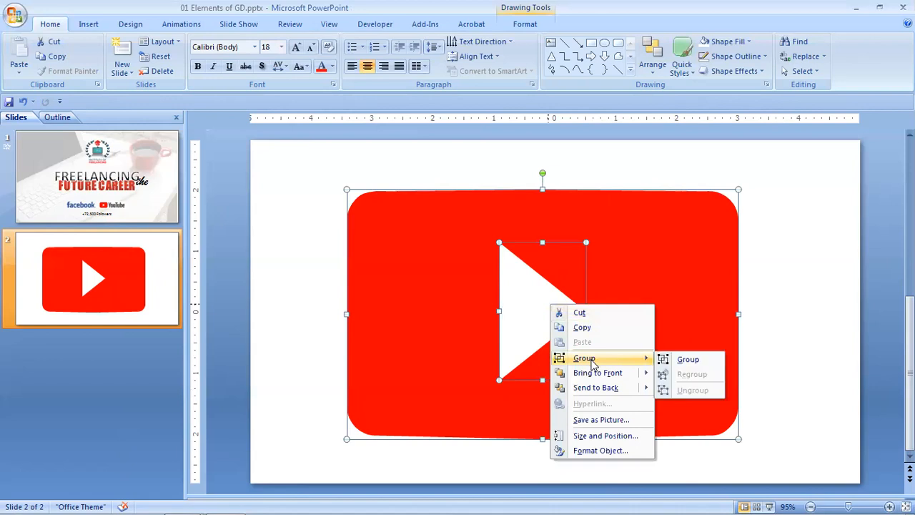
pyautogui.click(688, 359)
pyautogui.click(798, 311)
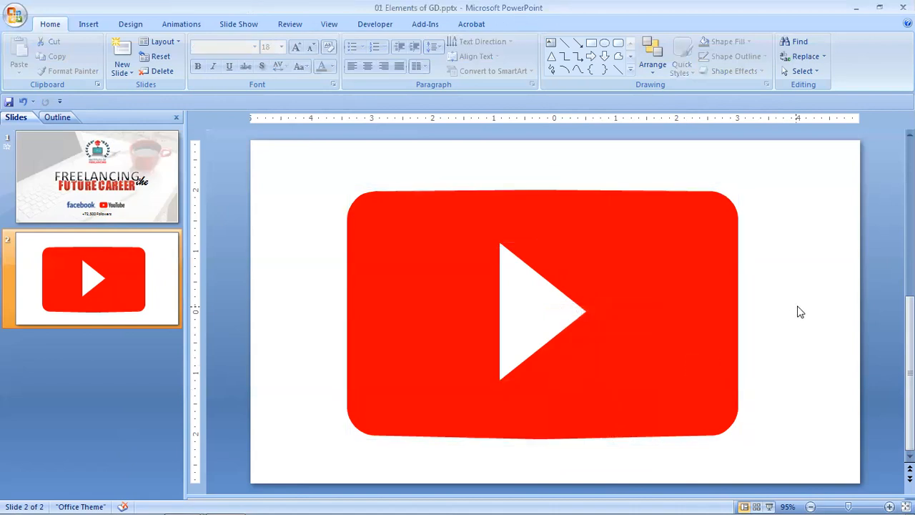
# Move the grouped play-button logo slightly upward on the slide and open its Format Shape settings.
pyautogui.click(588, 264)
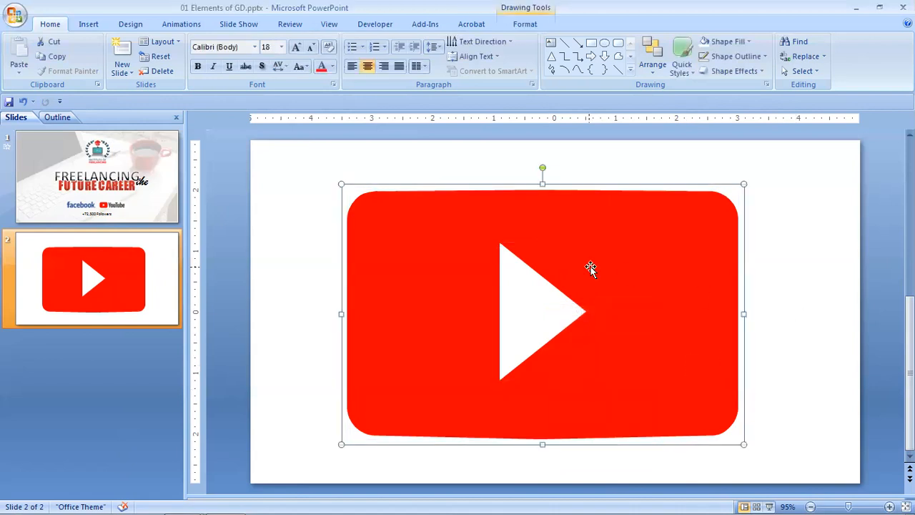
pyautogui.moveTo(586, 257); pyautogui.dragTo(587, 248)
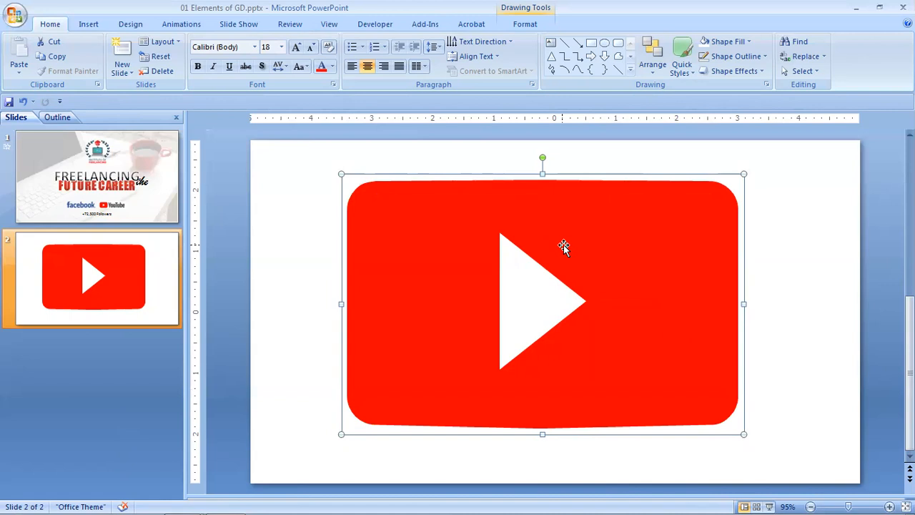
pyautogui.rightClick(563, 246)
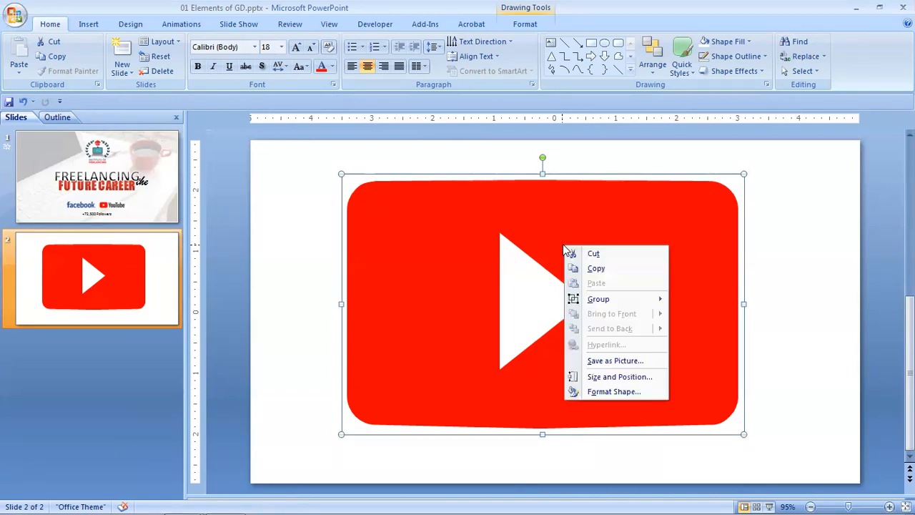
pyautogui.click(609, 392)
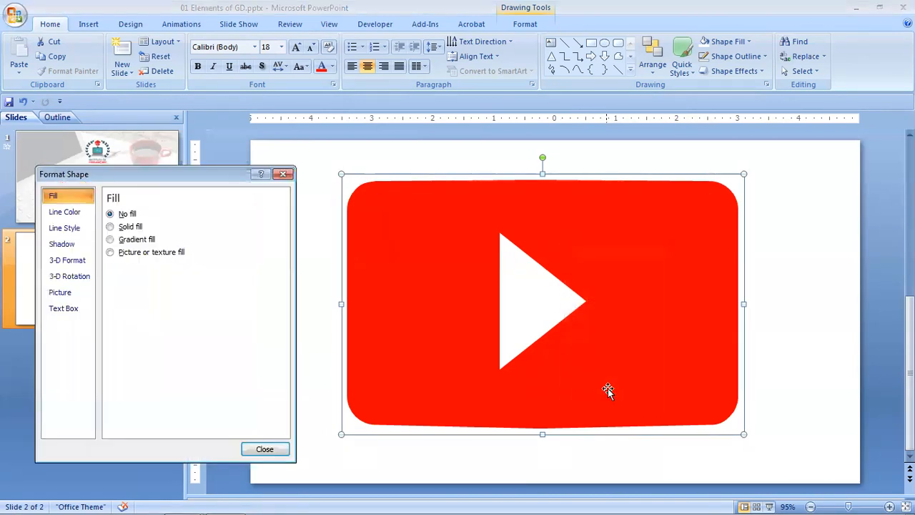
# Apply the Circle preset as the logo's top bevel in the 3-D Format settings.
pyautogui.click(54, 265)
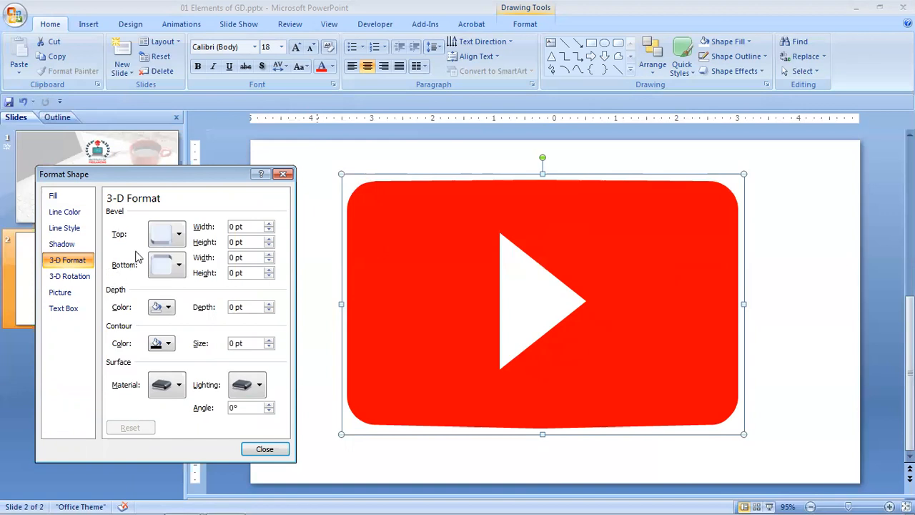
pyautogui.click(179, 236)
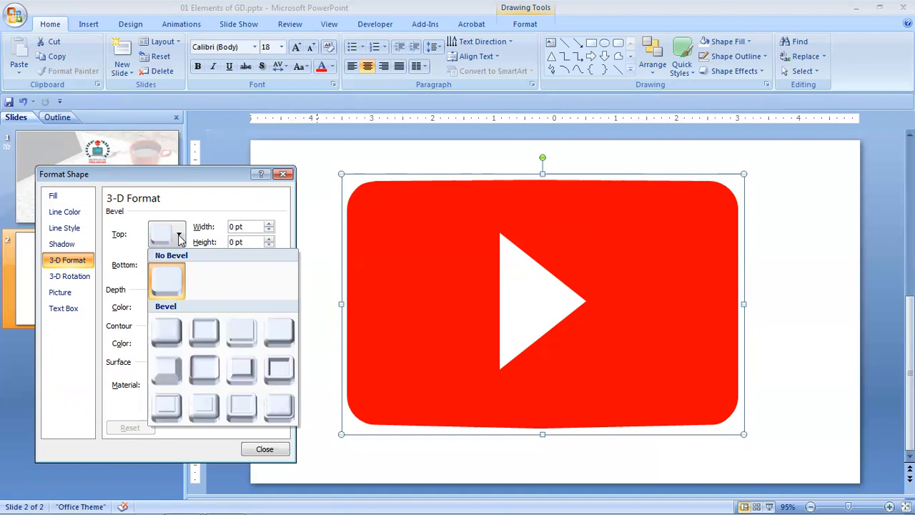
pyautogui.click(168, 333)
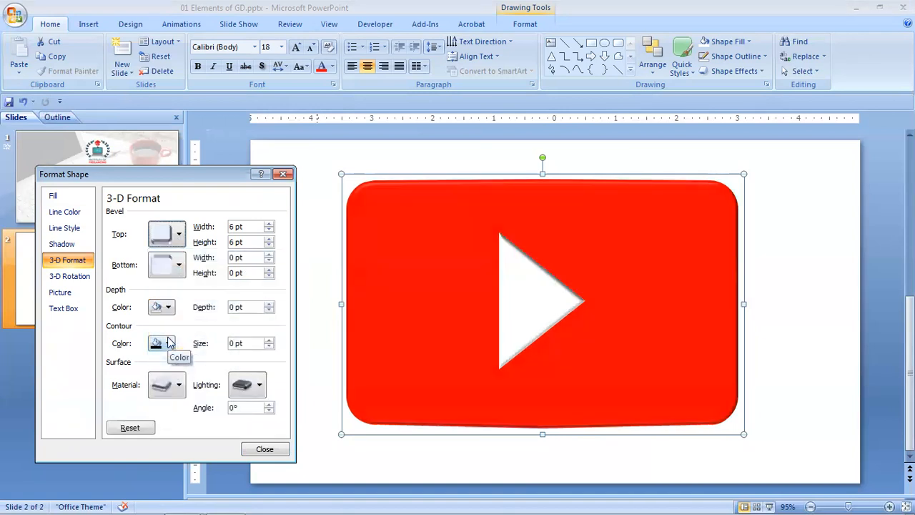
# Try the Relaxed Inset top bevel and the two presets after it in the same row, and reapply Circle.
pyautogui.click(179, 236)
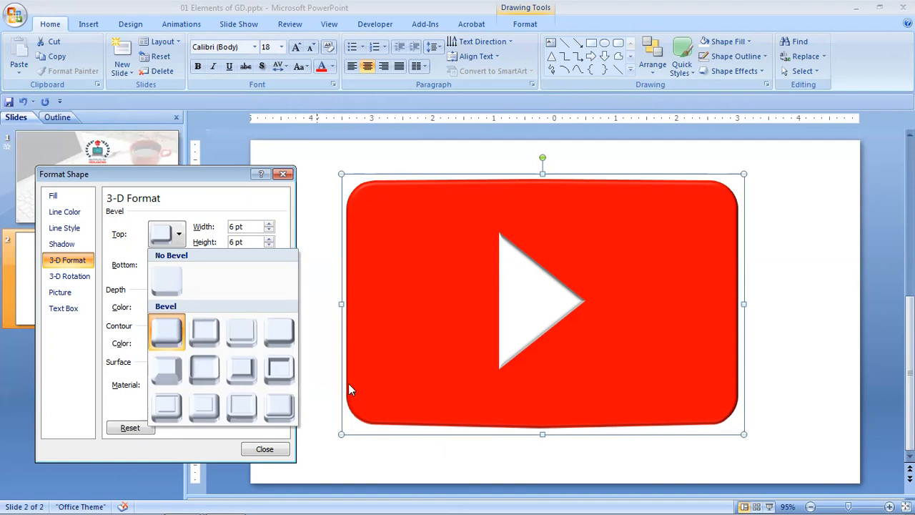
pyautogui.click(206, 333)
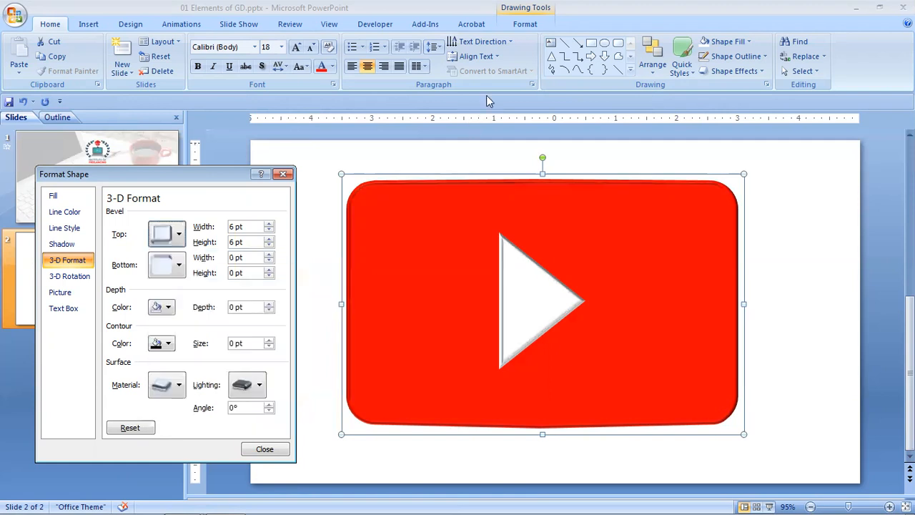
pyautogui.click(492, 93)
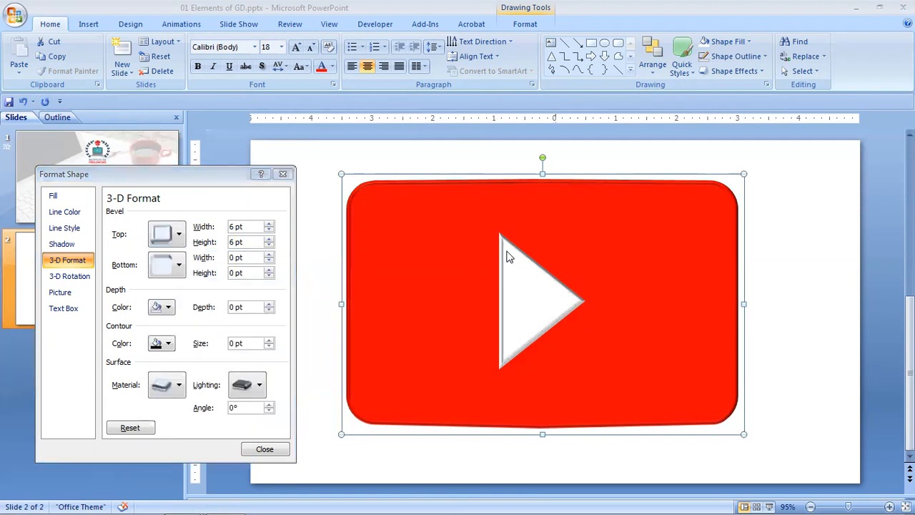
pyautogui.click(179, 234)
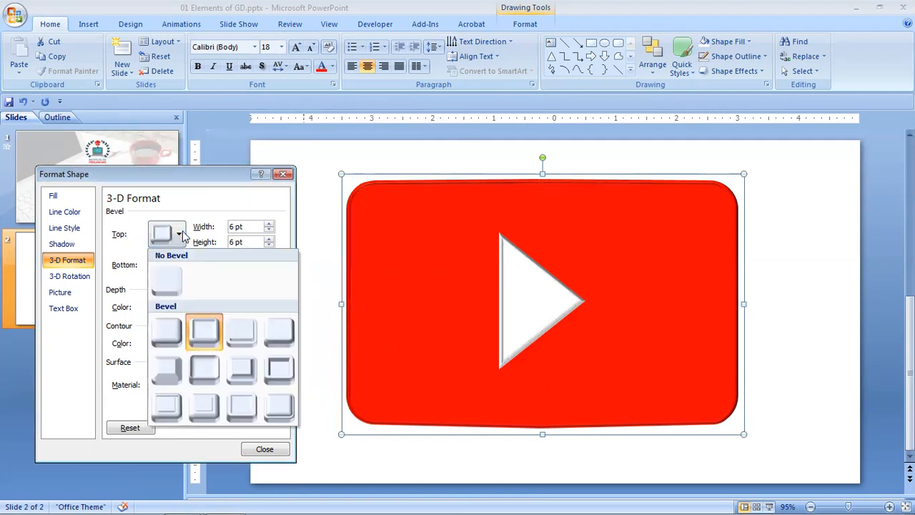
pyautogui.click(241, 333)
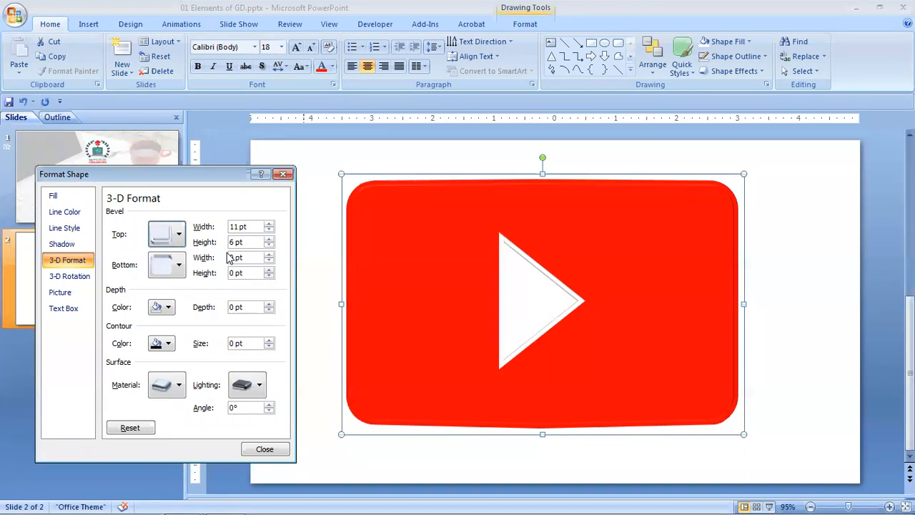
pyautogui.click(179, 234)
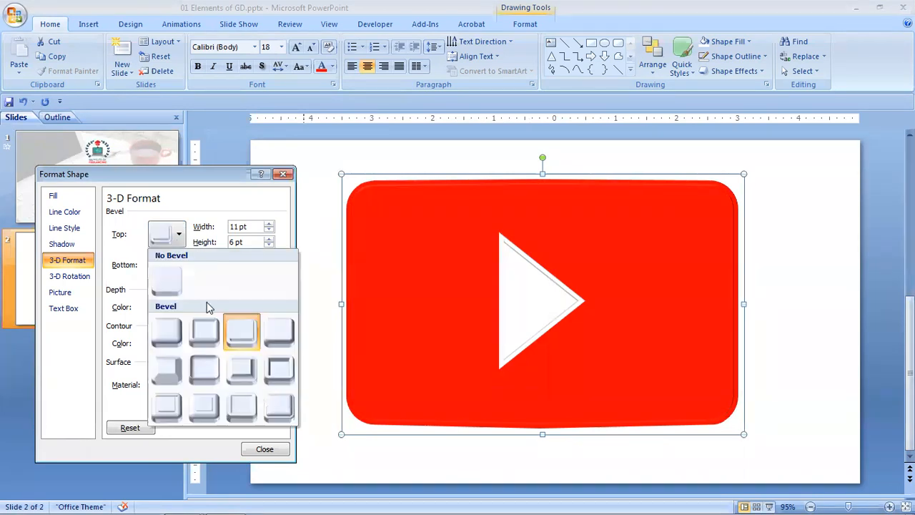
pyautogui.click(274, 336)
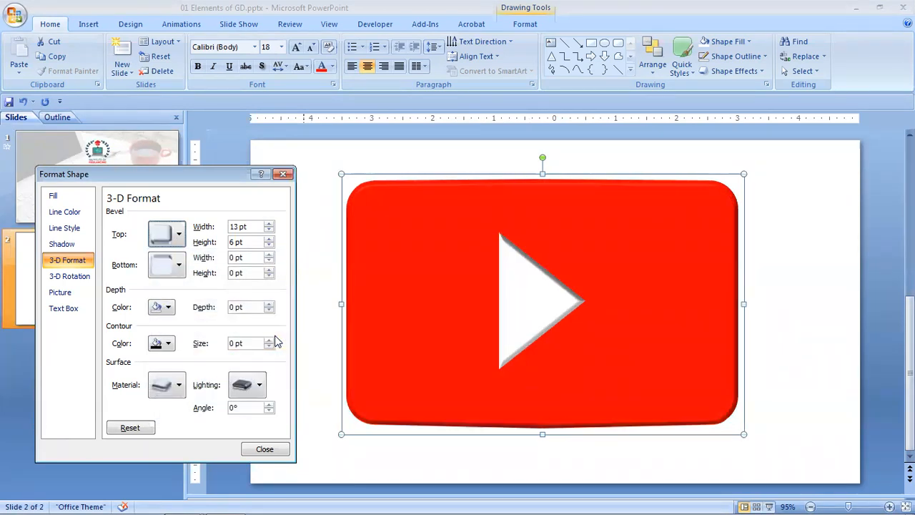
pyautogui.click(180, 240)
pyautogui.click(168, 333)
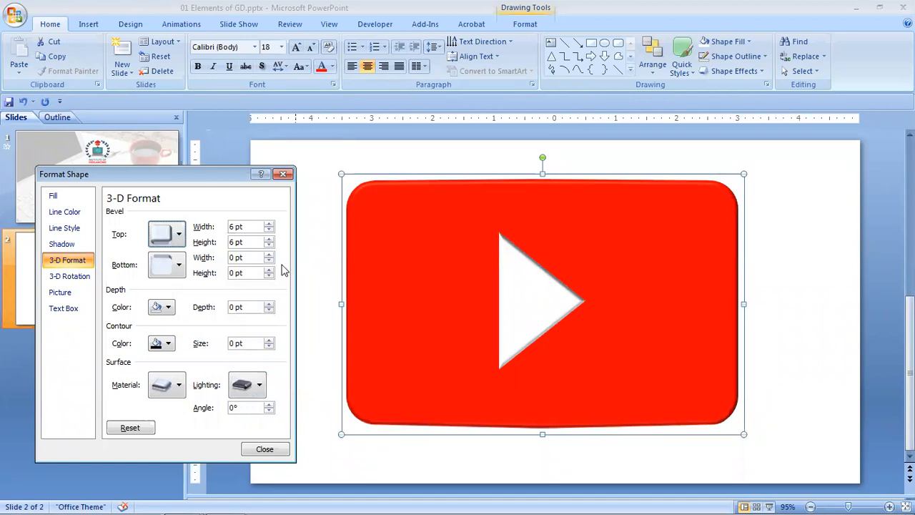
# Set the width of the logo's top bevel to 15 pt.
pyautogui.click(269, 224)
pyautogui.click(269, 224)
pyautogui.click(269, 224)
pyautogui.click(269, 224)
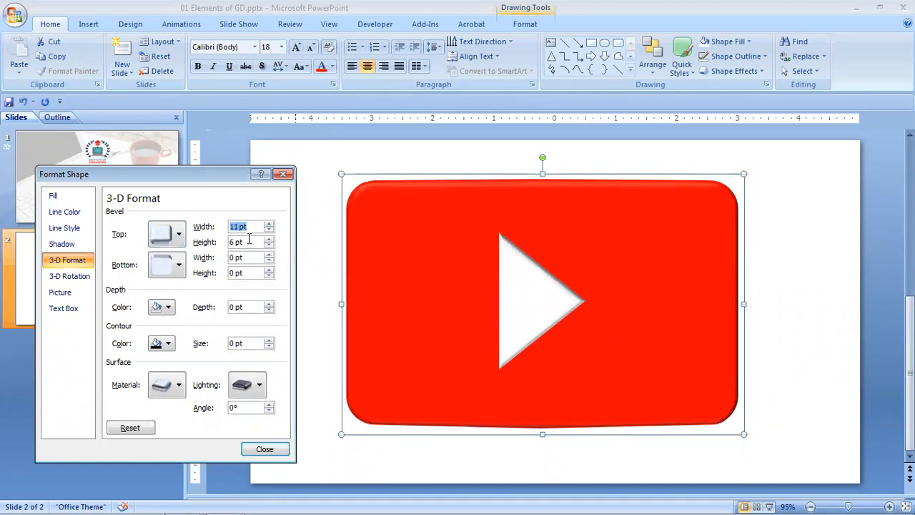
pyautogui.moveTo(253, 226); pyautogui.dragTo(229, 227)
pyautogui.write('15')
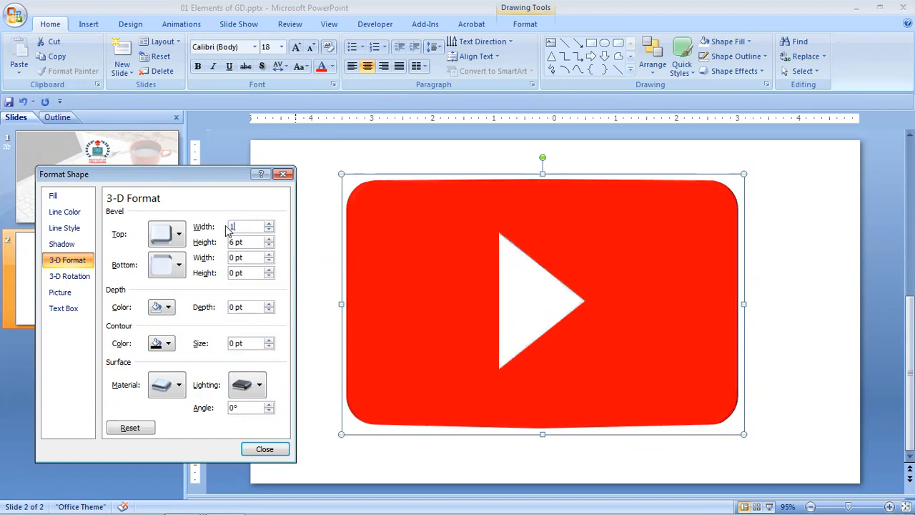
# Set the top bevel's height to 12 pt and open the logo's 3-D Rotation settings.
pyautogui.click(269, 240)
pyautogui.click(270, 240)
pyautogui.click(269, 239)
pyautogui.click(269, 239)
pyautogui.click(269, 240)
pyautogui.click(269, 240)
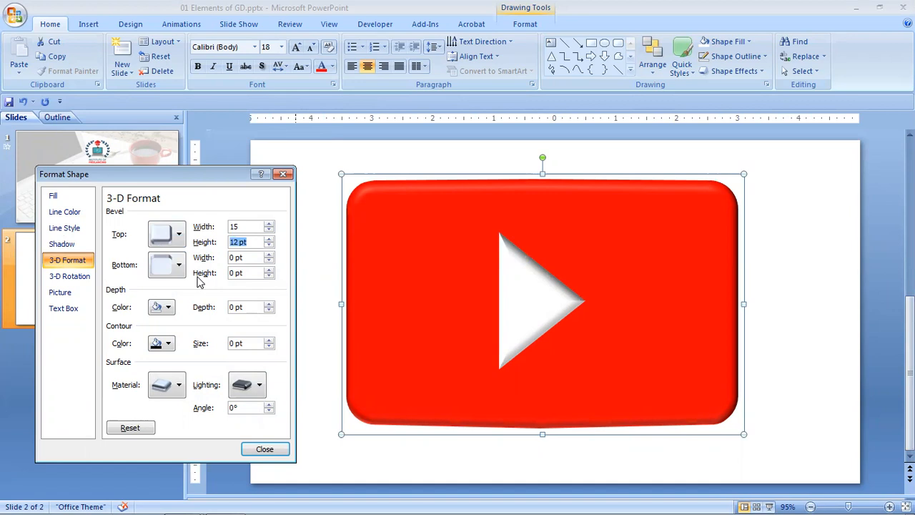
pyautogui.click(76, 281)
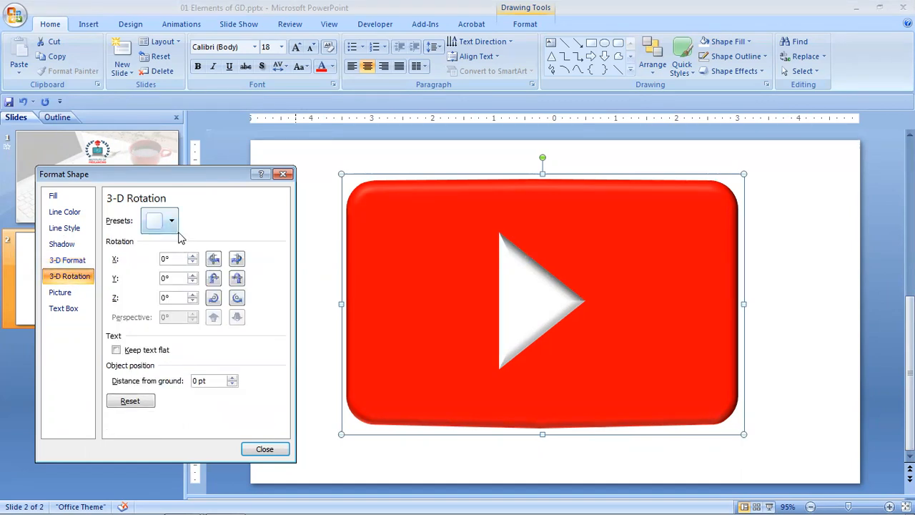
# Try turning the logo around its X axis in 10° increments and return the X rotation to 0°.
pyautogui.click(191, 255)
pyautogui.click(191, 255)
pyautogui.click(191, 256)
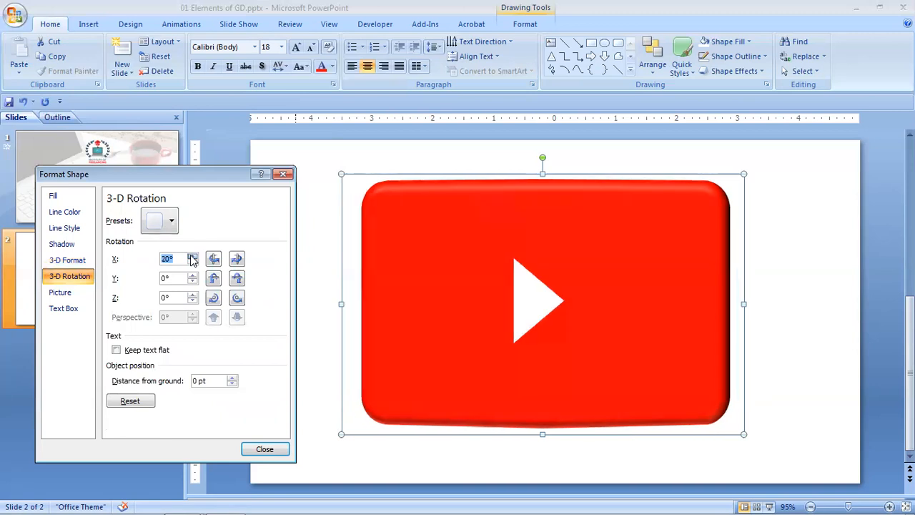
pyautogui.click(191, 256)
pyautogui.click(191, 256)
pyautogui.click(191, 256)
pyautogui.click(191, 256)
pyautogui.click(191, 256)
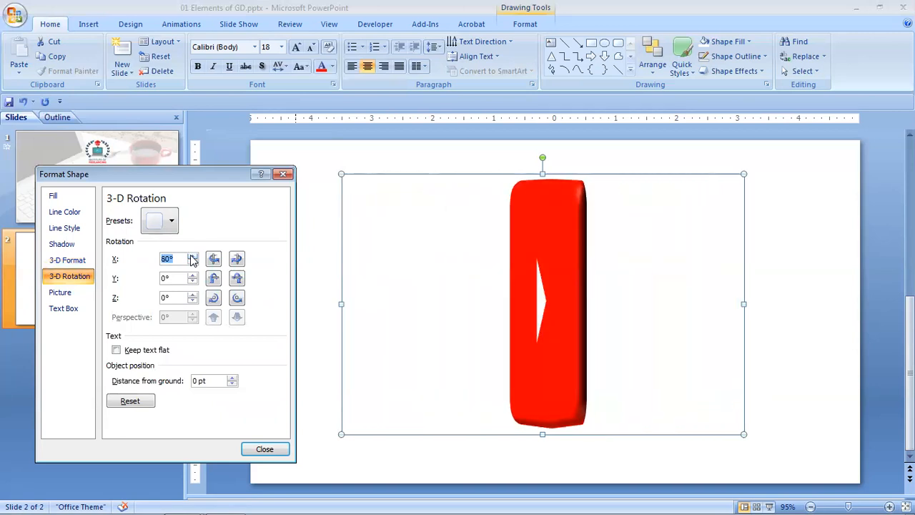
pyautogui.click(191, 263)
pyautogui.click(192, 262)
pyautogui.click(191, 263)
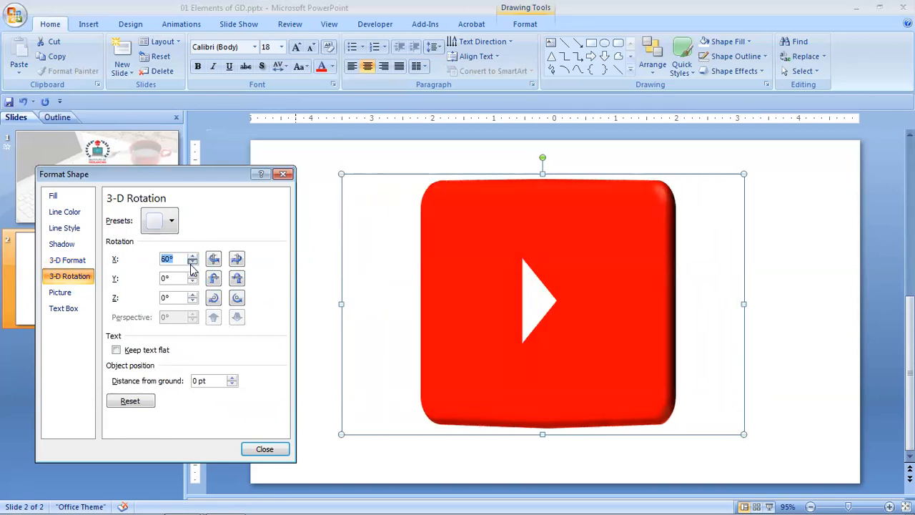
pyautogui.click(192, 262)
pyautogui.click(192, 263)
pyautogui.click(192, 262)
pyautogui.click(192, 262)
pyautogui.click(192, 263)
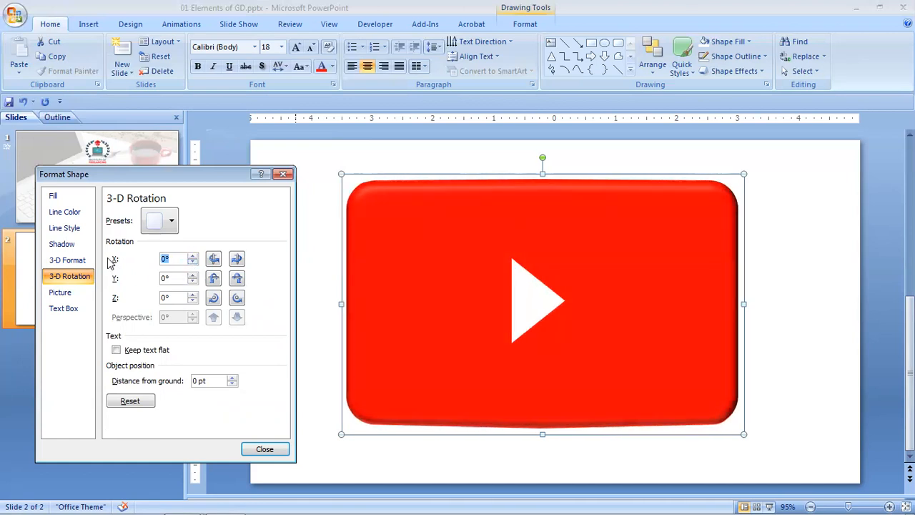
# Try tilting the logo around its Y axis up to 90° and reset the Y rotation to 0.
pyautogui.click(193, 275)
pyautogui.click(193, 276)
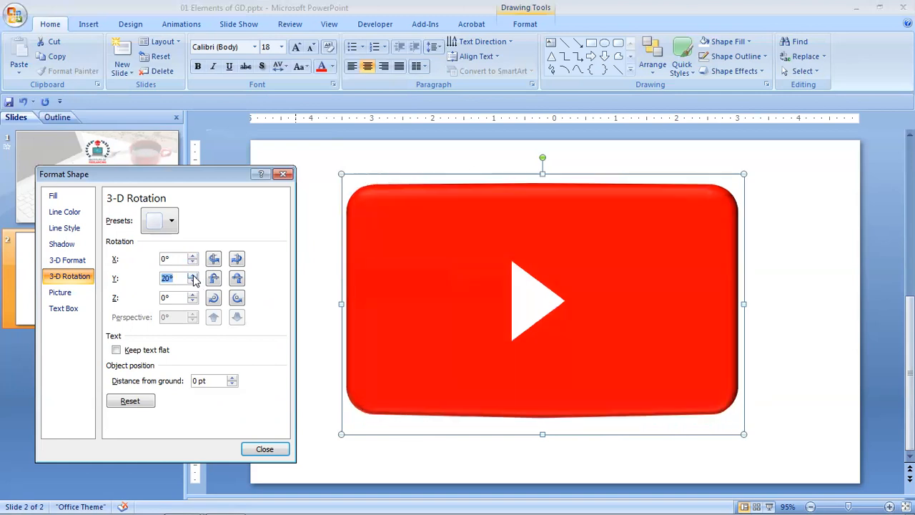
pyautogui.click(193, 275)
pyautogui.click(193, 275)
pyautogui.click(194, 275)
pyautogui.click(193, 275)
pyautogui.click(193, 275)
pyautogui.click(193, 275)
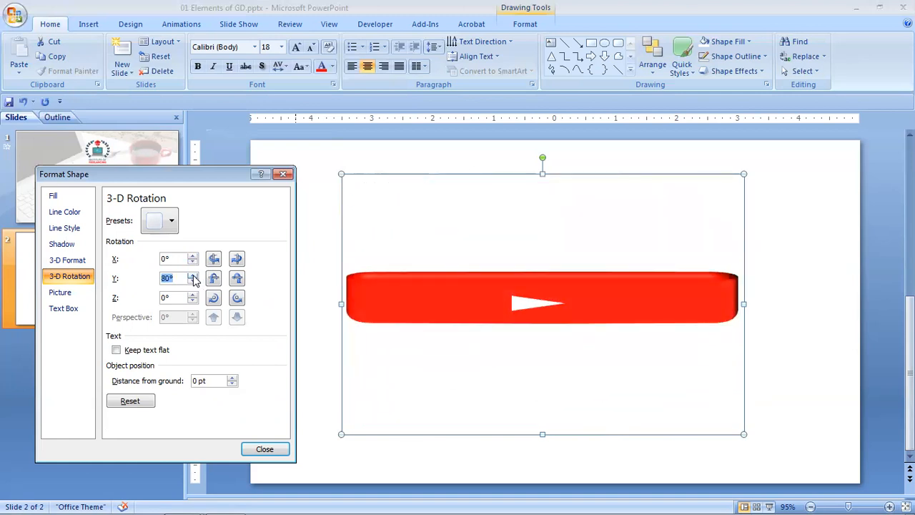
pyautogui.click(193, 276)
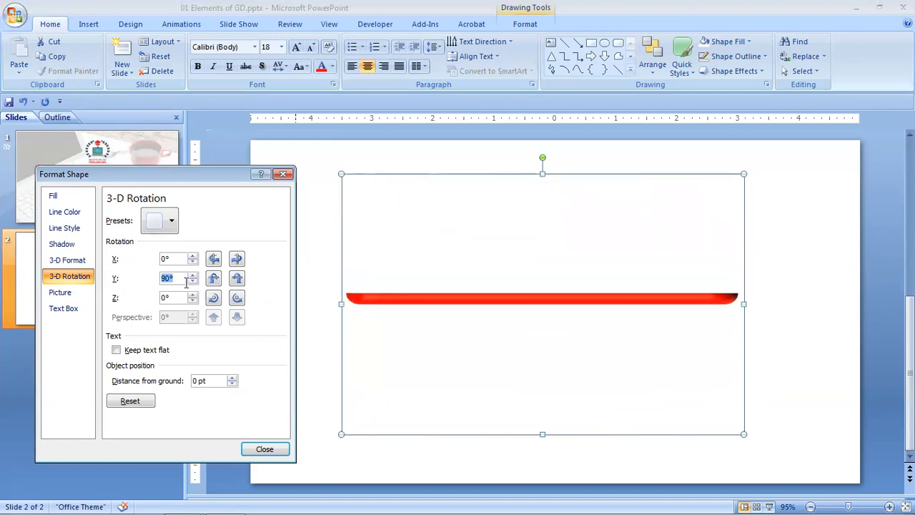
pyautogui.write('0')
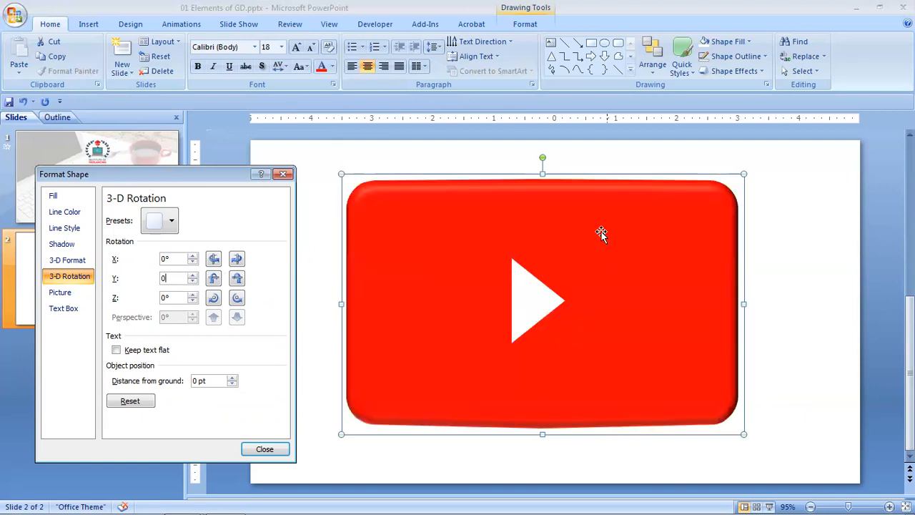
# Try rotating the logo around its Z axis to 20° and 355°, returning the Z rotation to 0° each time.
pyautogui.click(194, 295)
pyautogui.click(194, 294)
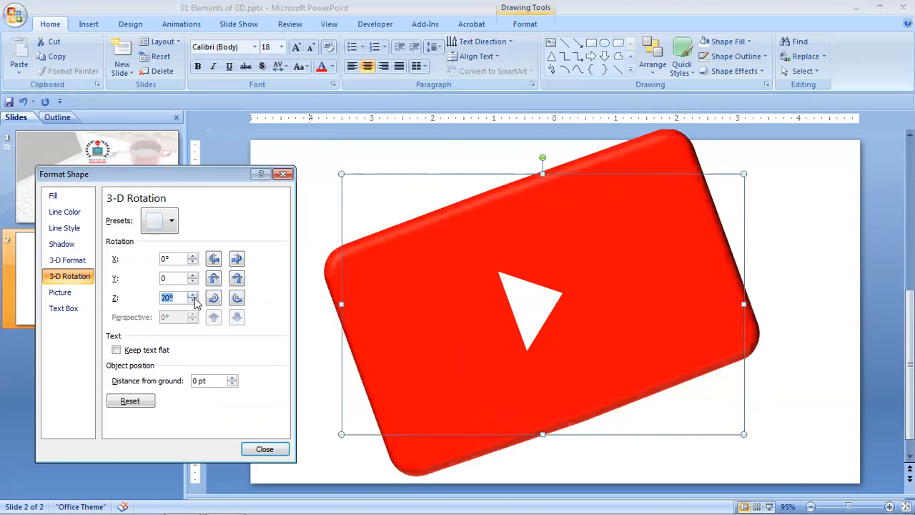
pyautogui.click(193, 301)
pyautogui.click(193, 302)
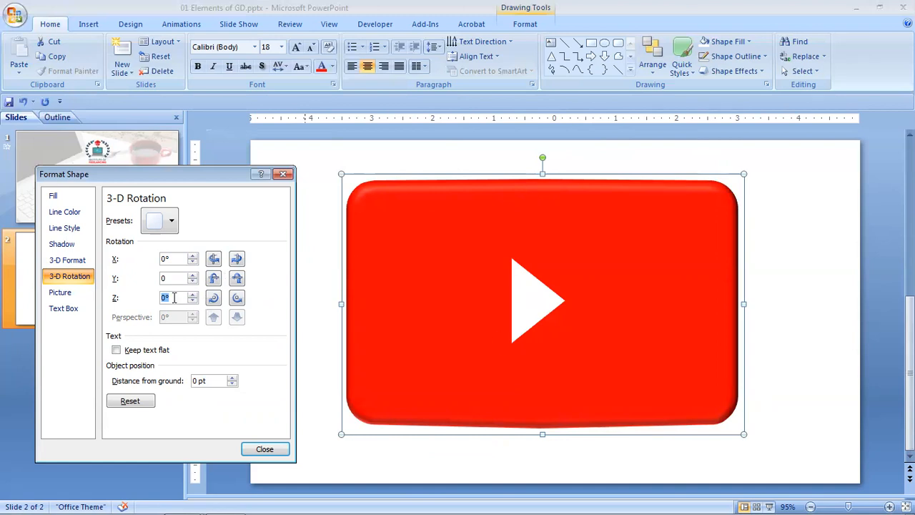
pyautogui.click(217, 301)
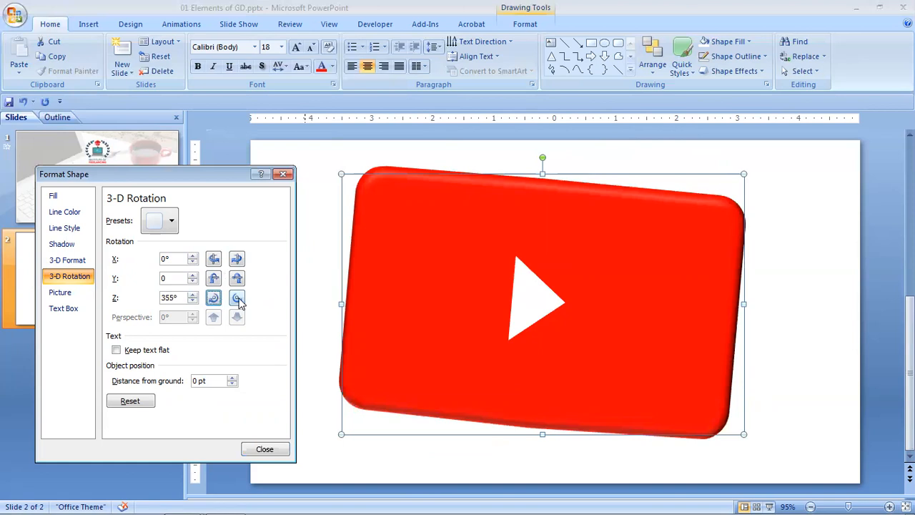
pyautogui.click(238, 299)
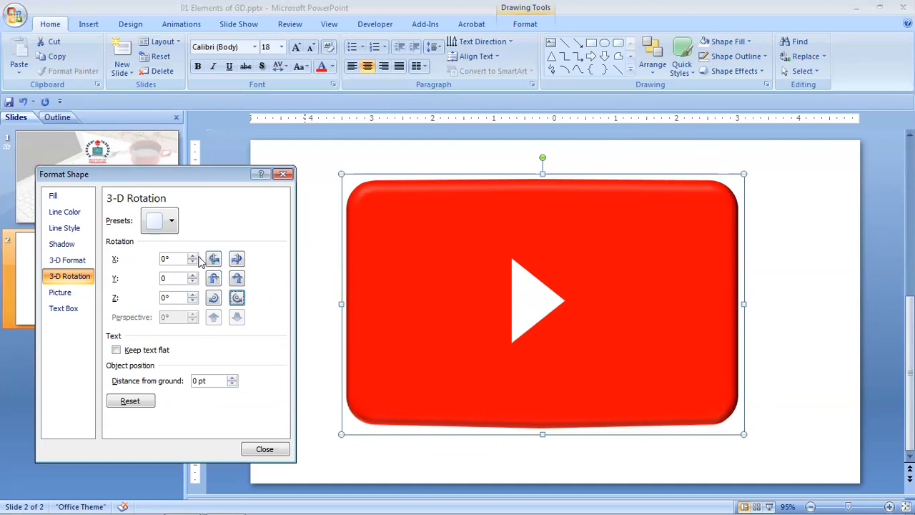
# Try the first Parallel rotation preset on the logo and replace it with the Parallel preset of X 306.5°, Y 301.3°, Z 57.6°.
pyautogui.click(172, 222)
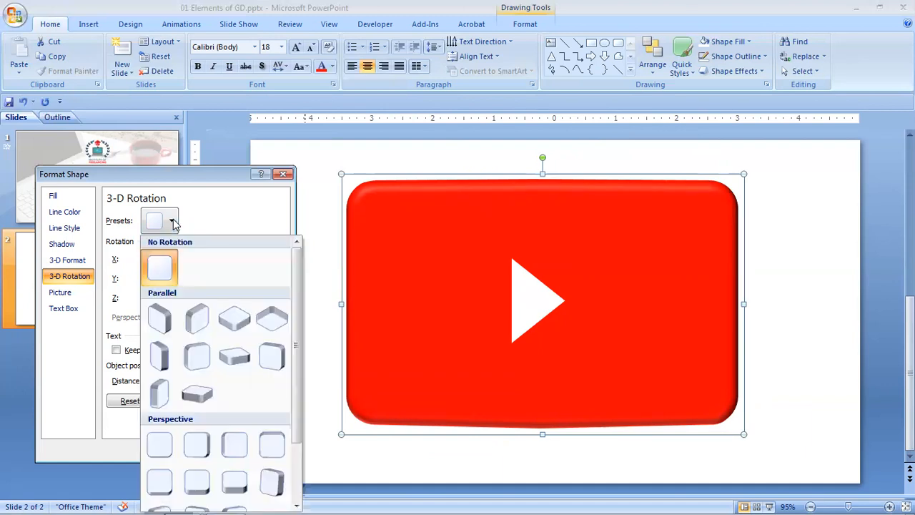
pyautogui.click(158, 320)
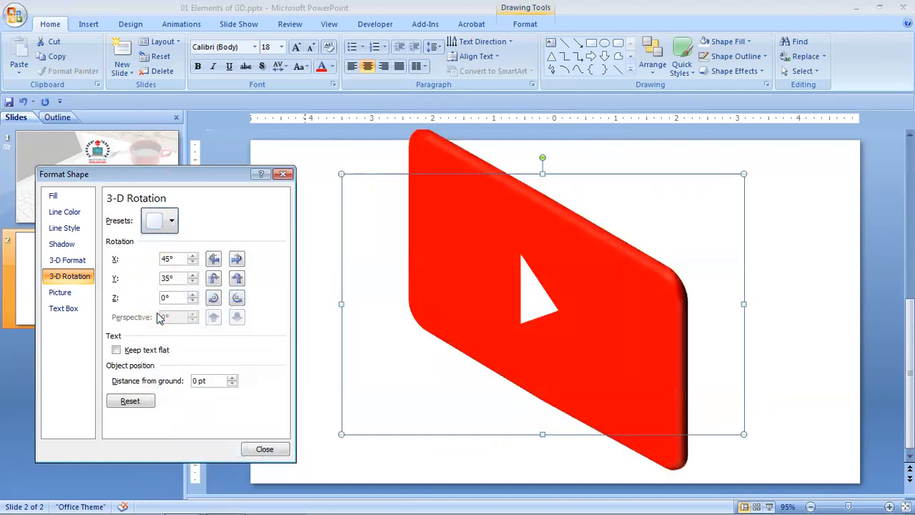
pyautogui.click(173, 222)
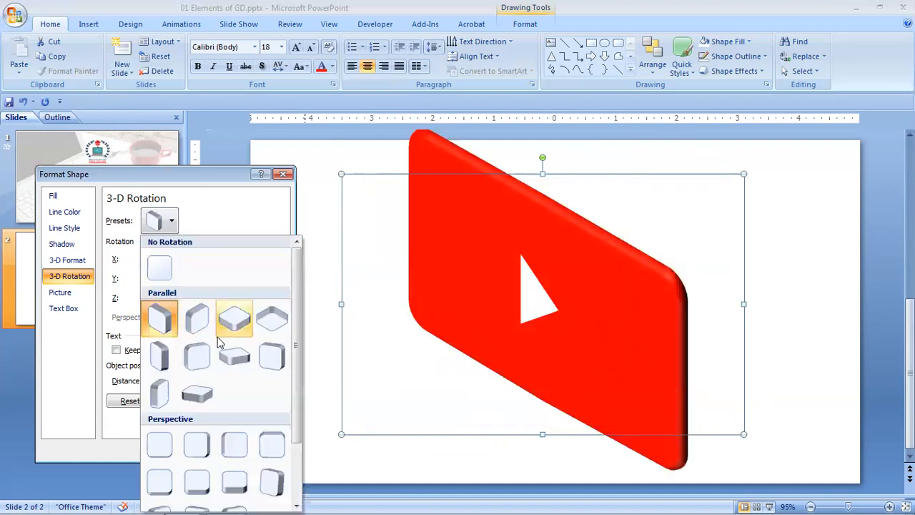
pyautogui.click(229, 354)
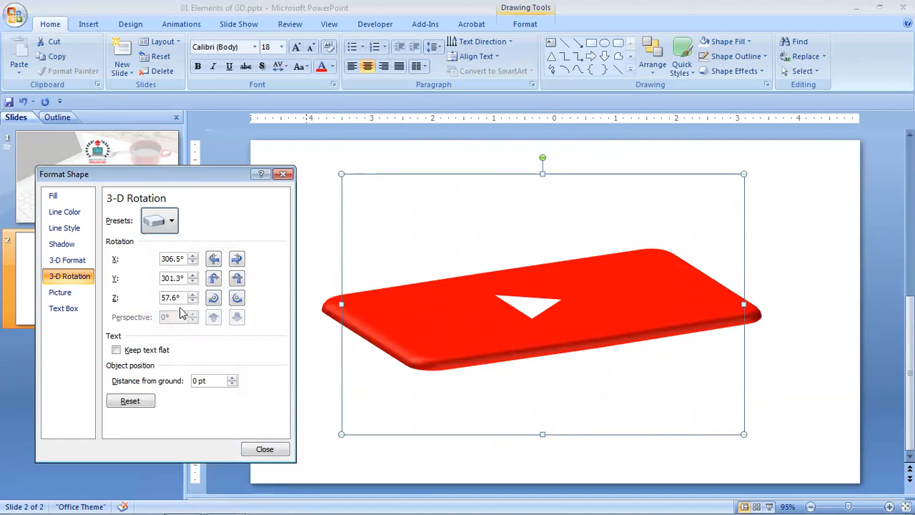
# Reapply the Parallel rotation preset in the second row, third column, and set the logo's top bevel width to 26 pt.
pyautogui.click(172, 224)
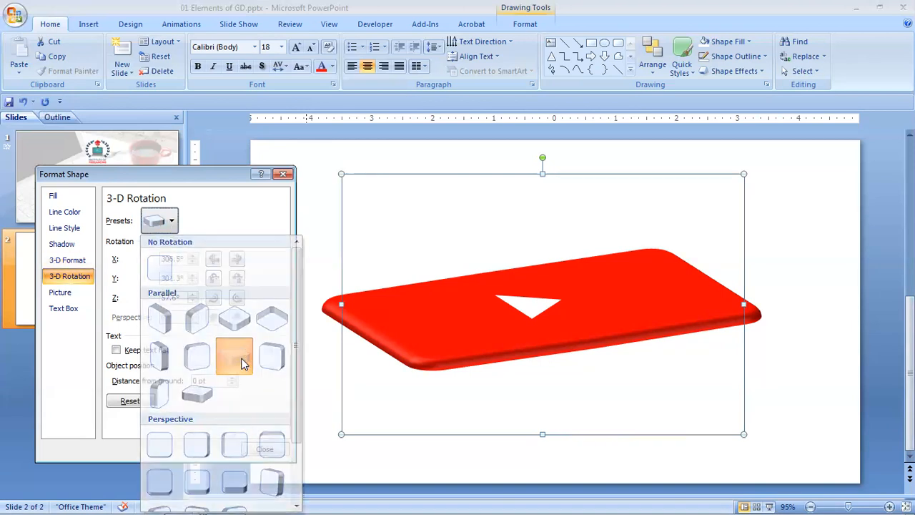
pyautogui.click(244, 362)
pyautogui.click(67, 262)
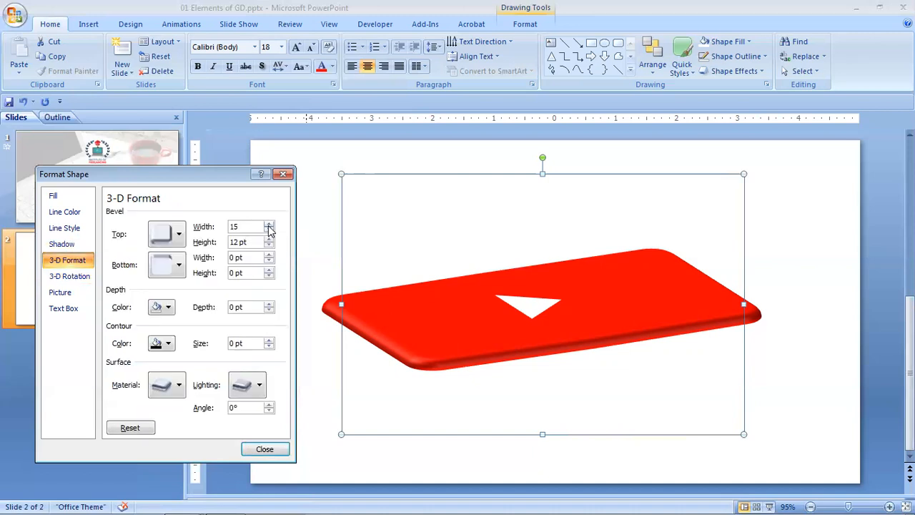
pyautogui.click(269, 224)
pyautogui.click(268, 224)
pyautogui.click(269, 225)
pyautogui.click(269, 224)
pyautogui.click(269, 224)
pyautogui.click(269, 224)
pyautogui.click(269, 225)
pyautogui.click(269, 224)
pyautogui.click(269, 224)
pyautogui.click(269, 224)
pyautogui.click(269, 225)
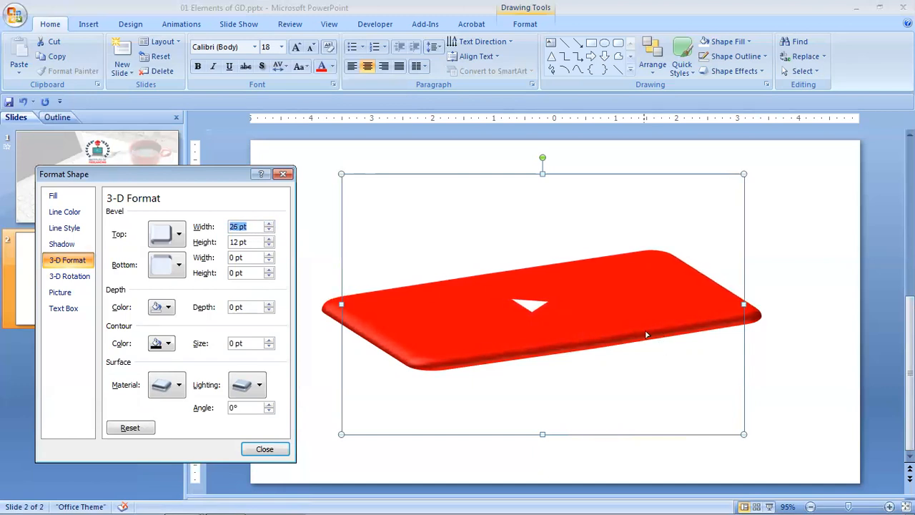
# Set the height of the logo's top bevel to 27 pt.
pyautogui.click(269, 239)
pyautogui.click(269, 240)
pyautogui.click(269, 240)
pyautogui.click(269, 240)
pyautogui.click(269, 240)
pyautogui.click(269, 240)
pyautogui.click(269, 239)
pyautogui.click(269, 240)
pyautogui.click(269, 240)
pyautogui.click(268, 240)
pyautogui.click(269, 240)
pyautogui.click(269, 239)
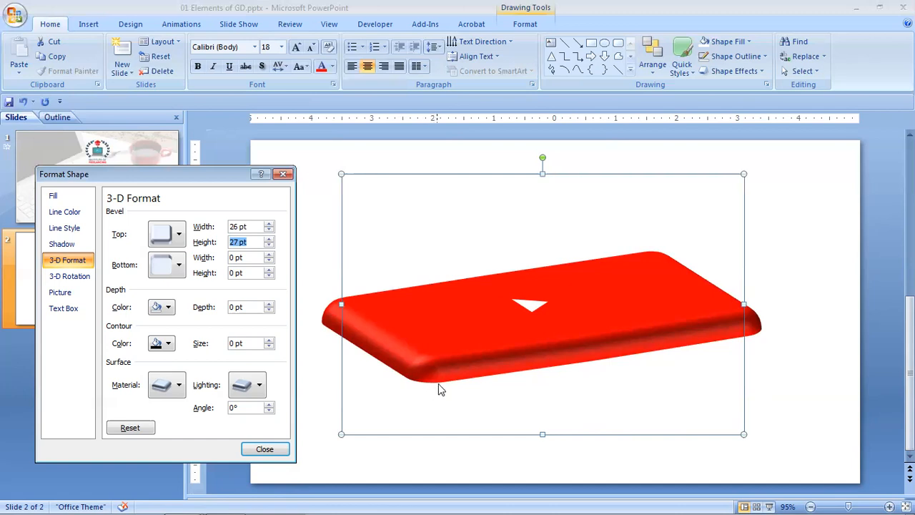
# Apply a bottom bevel preset to the logo and set both its width and height to 25 pt.
pyautogui.click(179, 266)
pyautogui.click(183, 366)
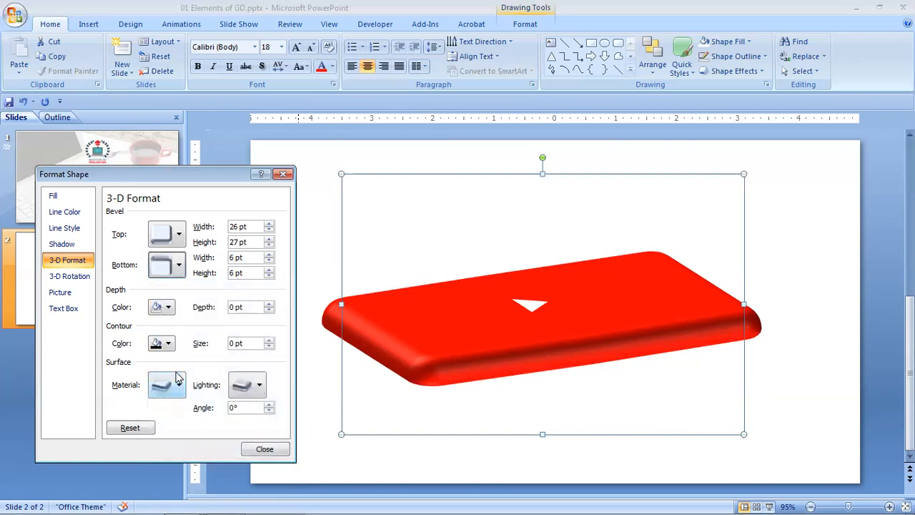
pyautogui.click(269, 261)
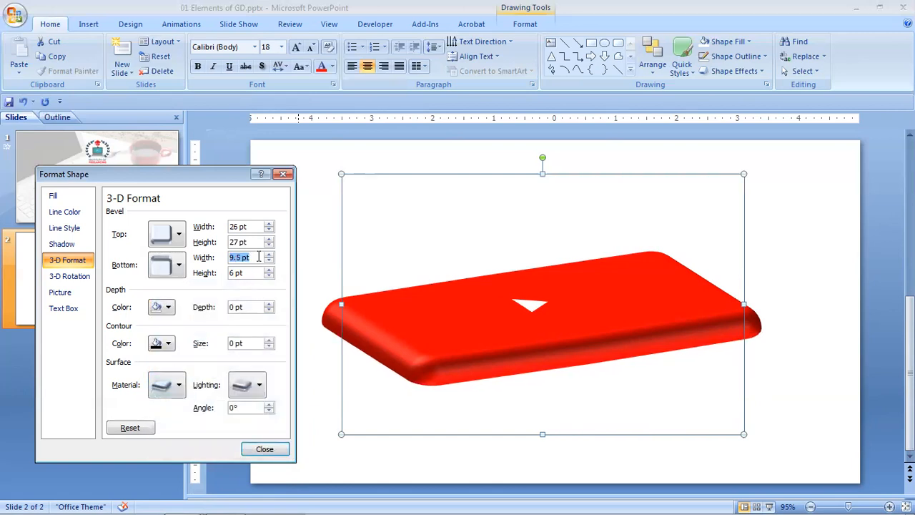
pyautogui.write('25')
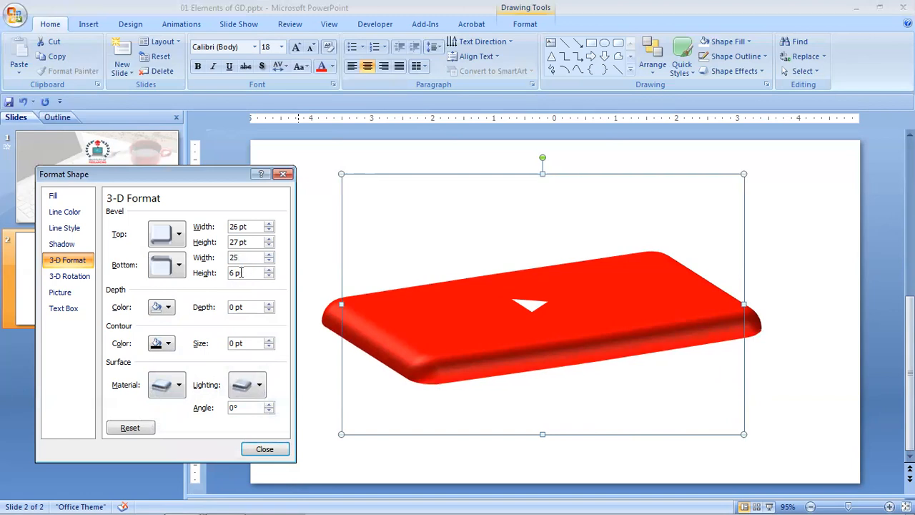
pyautogui.press('Tab')
pyautogui.write('25')
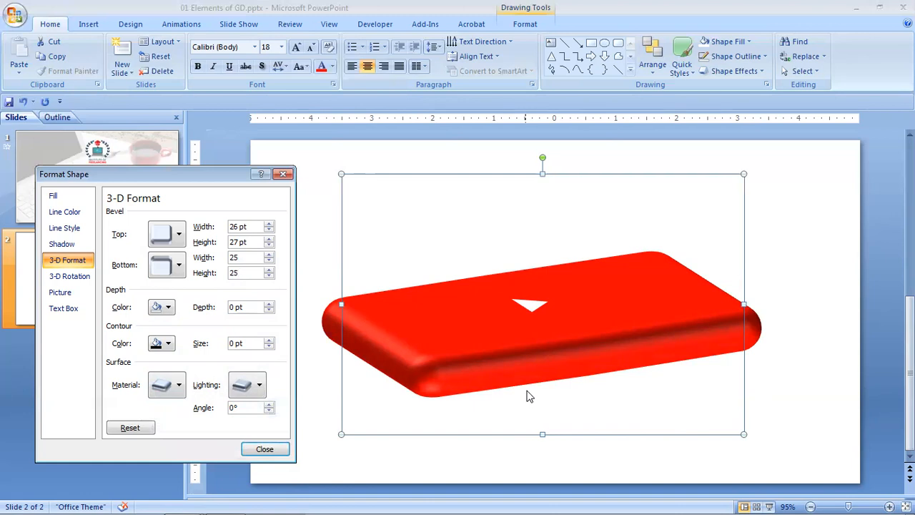
# Try a yellow depth on the logo, raising it to 14 pt, and reset the depth to 0.
pyautogui.click(169, 308)
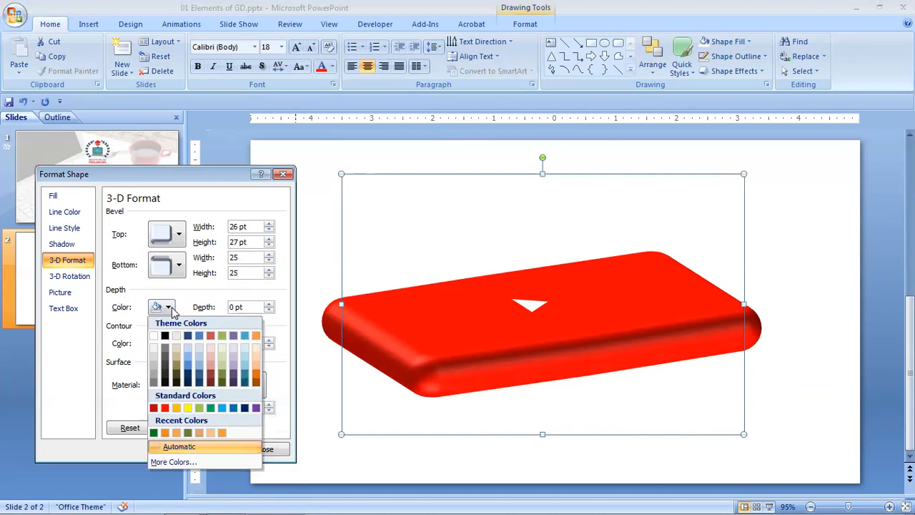
pyautogui.click(188, 409)
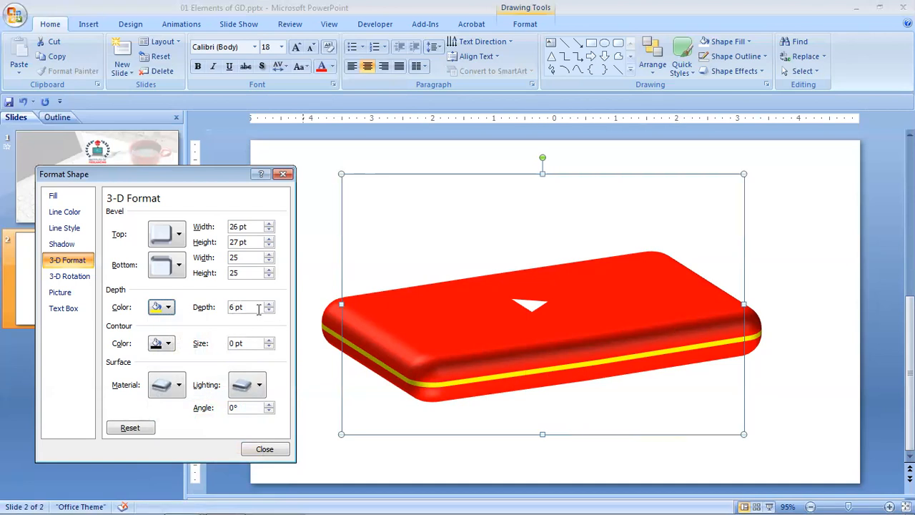
pyautogui.click(270, 304)
pyautogui.click(270, 304)
pyautogui.click(270, 304)
pyautogui.click(270, 304)
pyautogui.click(269, 304)
pyautogui.click(270, 304)
pyautogui.click(269, 304)
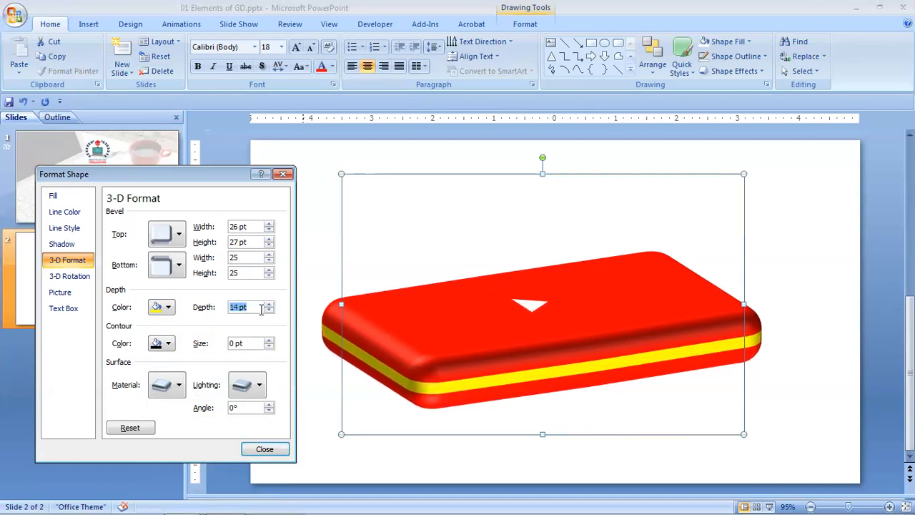
pyautogui.write('0')
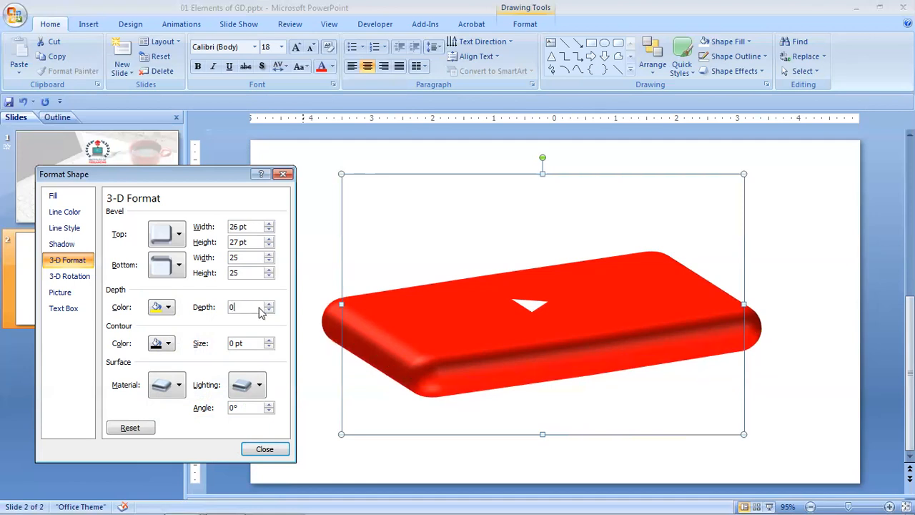
pyautogui.press('Tab')
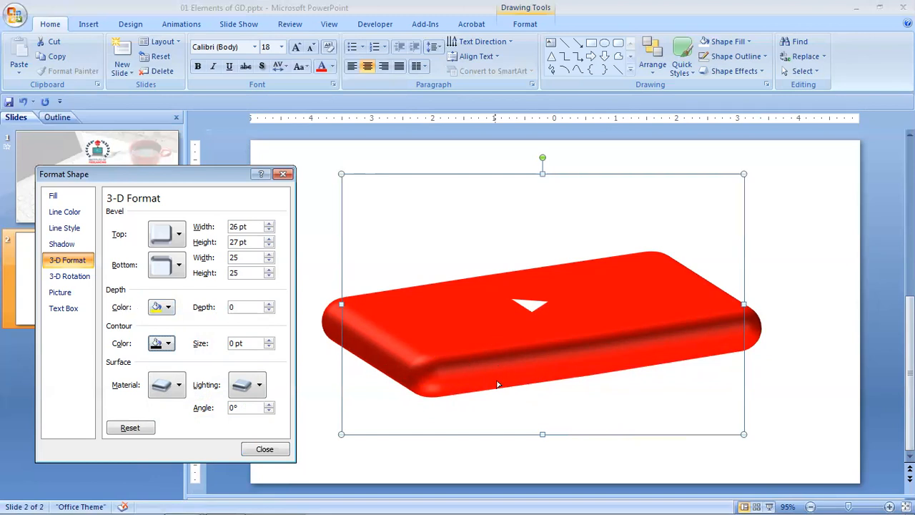
# Set the logo's depth to 10 pt and its depth color to standard red.
pyautogui.click(240, 306)
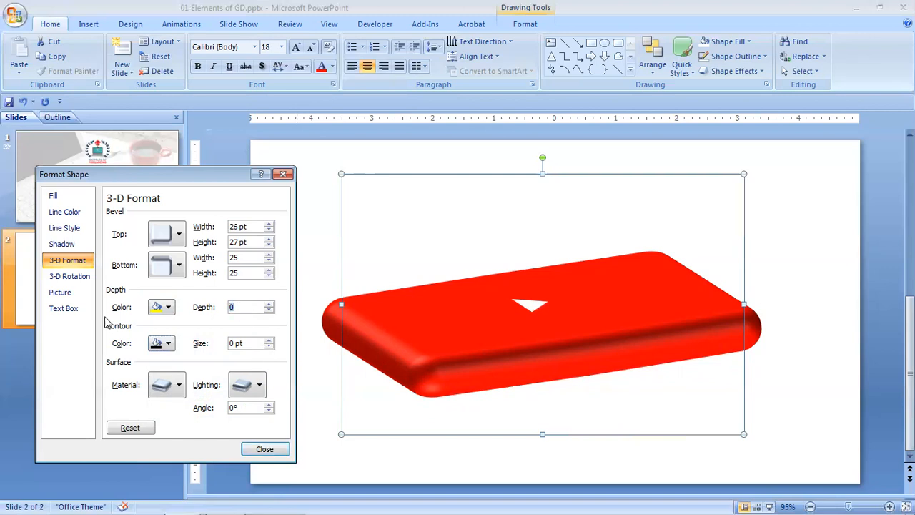
pyautogui.write('10')
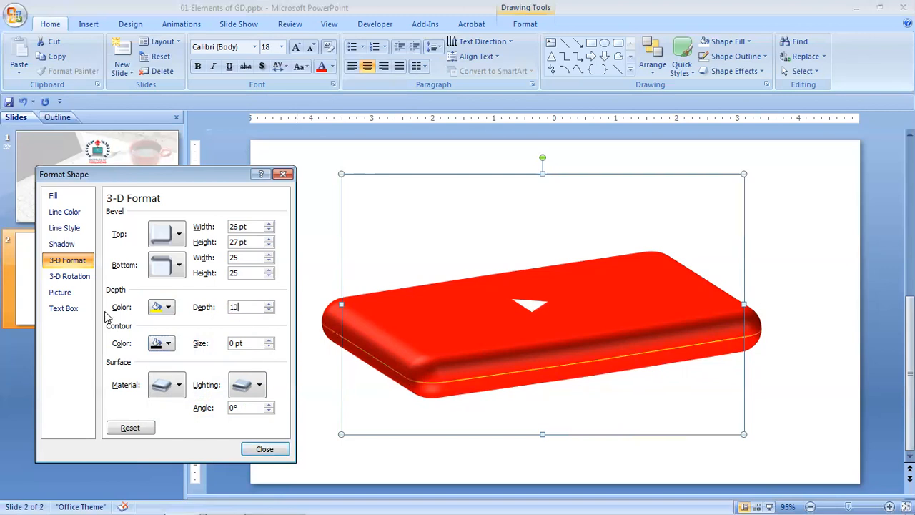
pyautogui.click(170, 309)
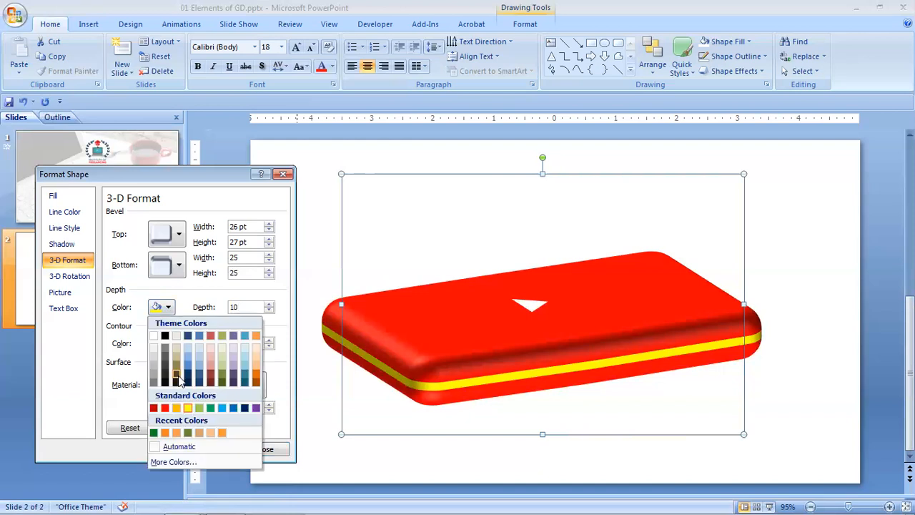
pyautogui.click(164, 409)
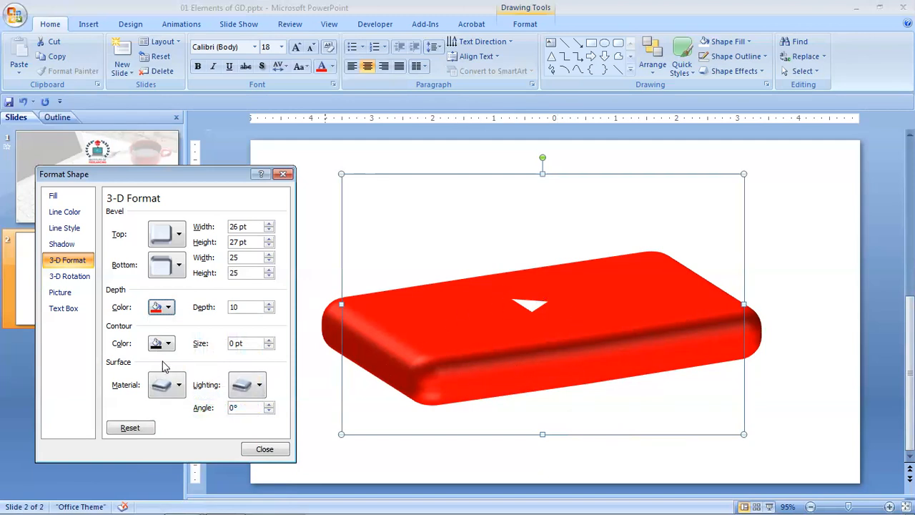
# Try a yellow contour around the logo with sizes up to 4 pt and reset the contour size to 0.
pyautogui.click(169, 343)
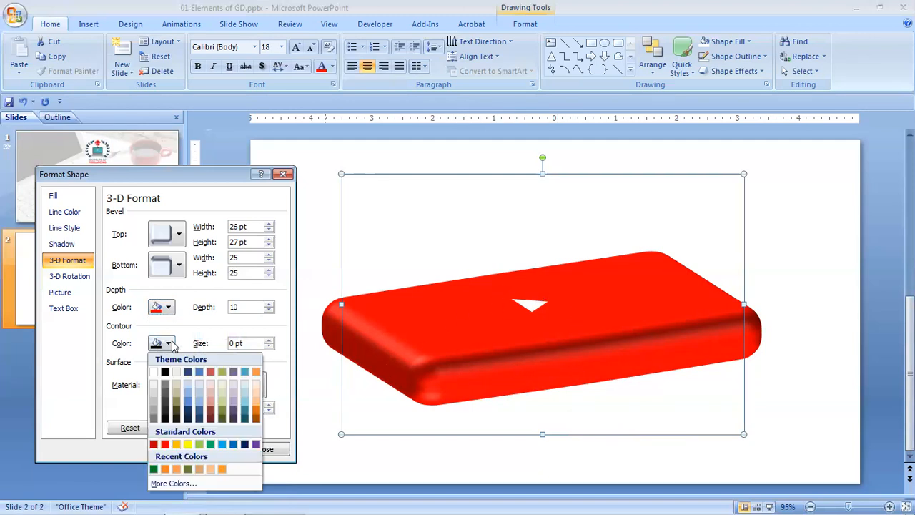
pyautogui.click(188, 444)
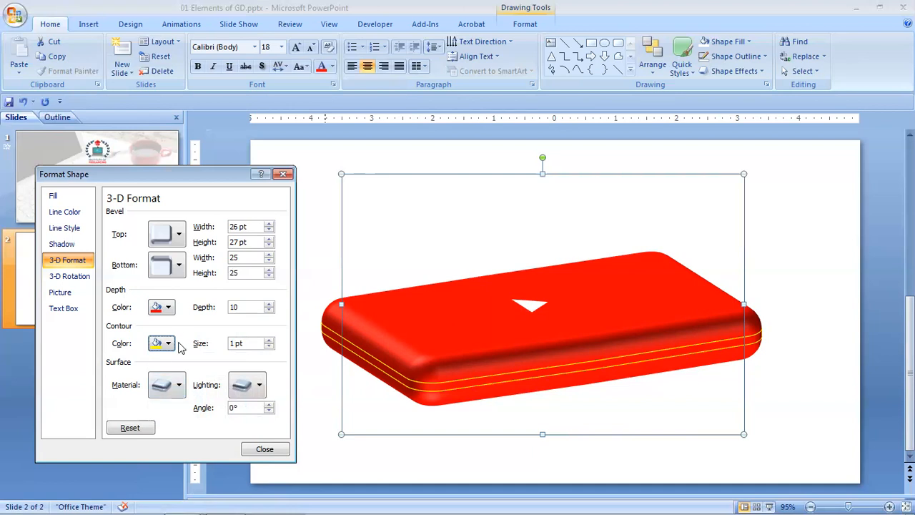
pyautogui.click(268, 340)
pyautogui.click(268, 340)
pyautogui.click(268, 340)
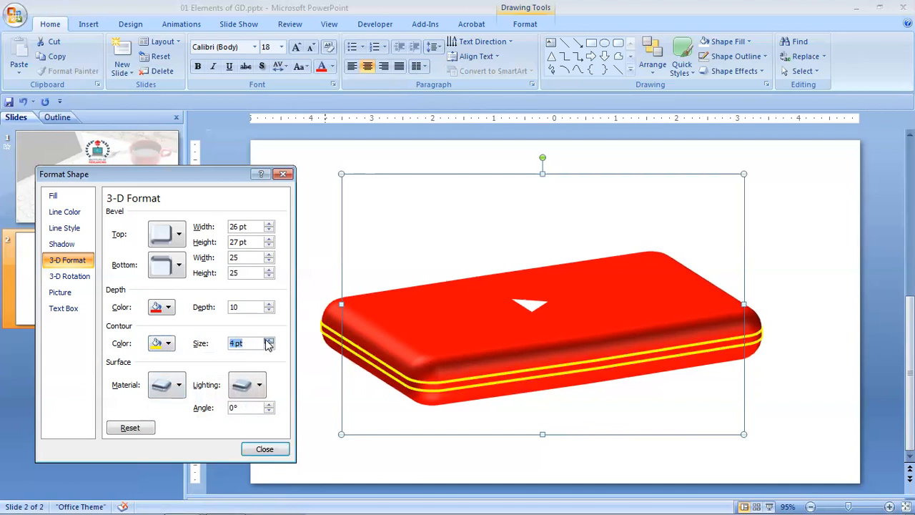
pyautogui.click(268, 341)
pyautogui.click(268, 346)
pyautogui.click(268, 347)
pyautogui.click(268, 346)
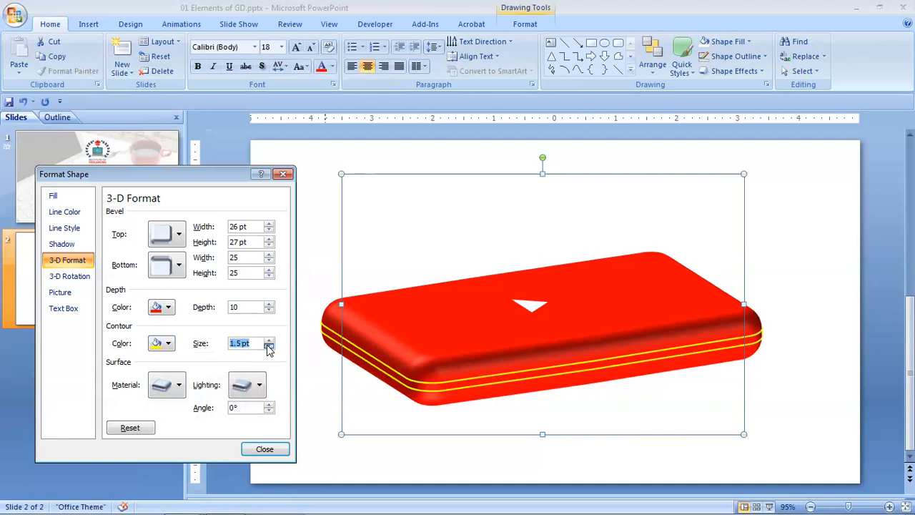
pyautogui.press('BackSpace')
pyautogui.write('0')
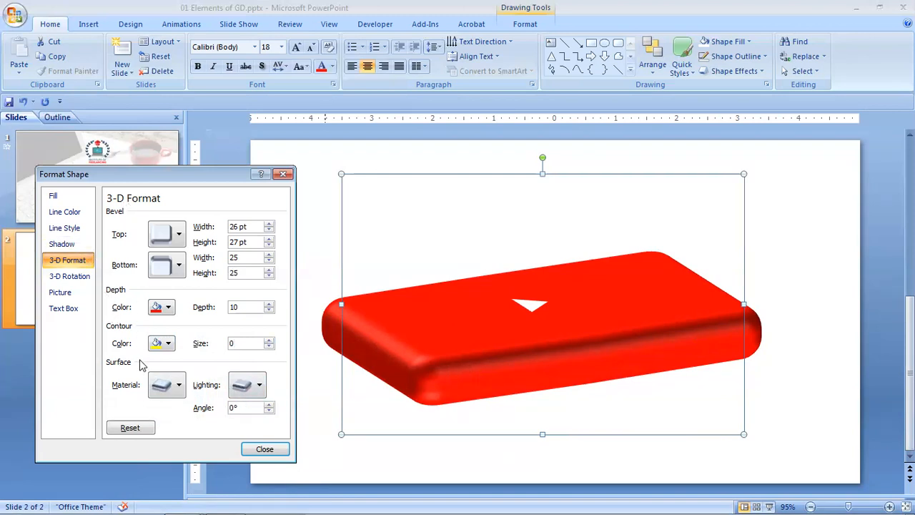
# Try the first Standard surface material on the logo and restore the Warm Matte material.
pyautogui.click(181, 387)
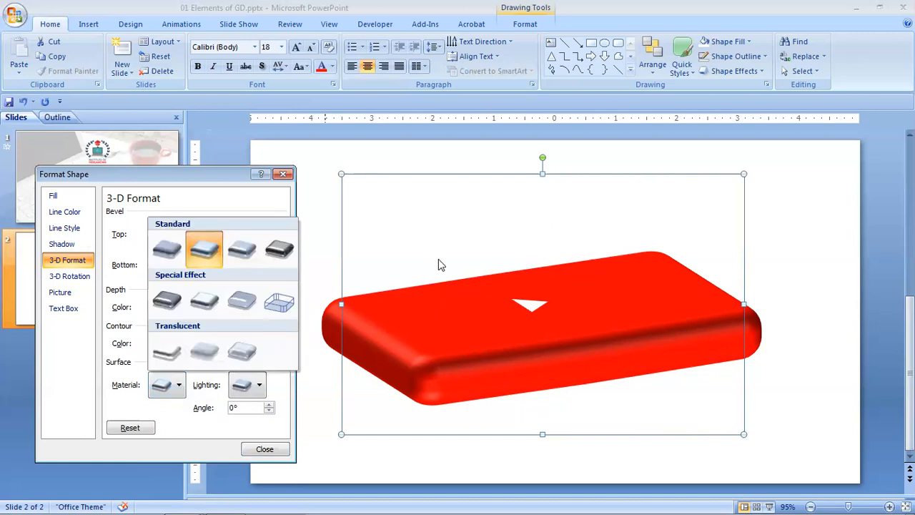
pyautogui.click(177, 259)
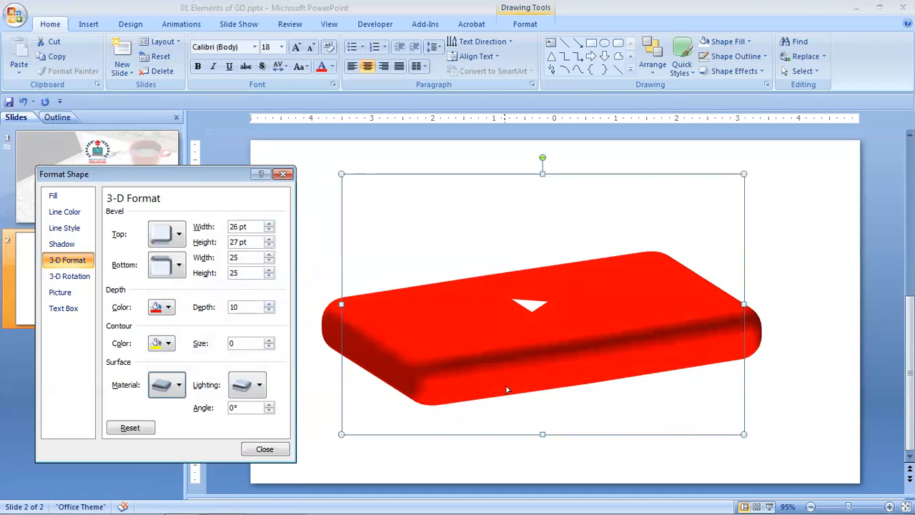
pyautogui.click(179, 235)
pyautogui.click(183, 228)
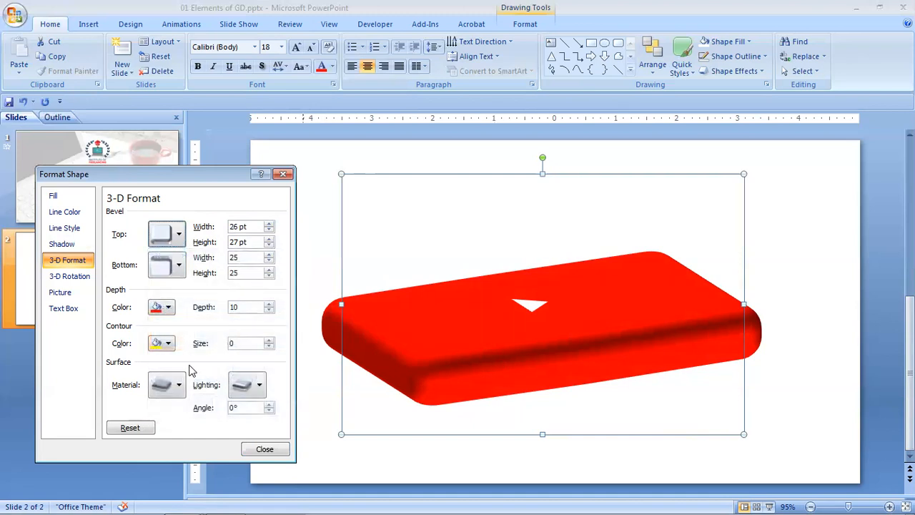
pyautogui.click(178, 389)
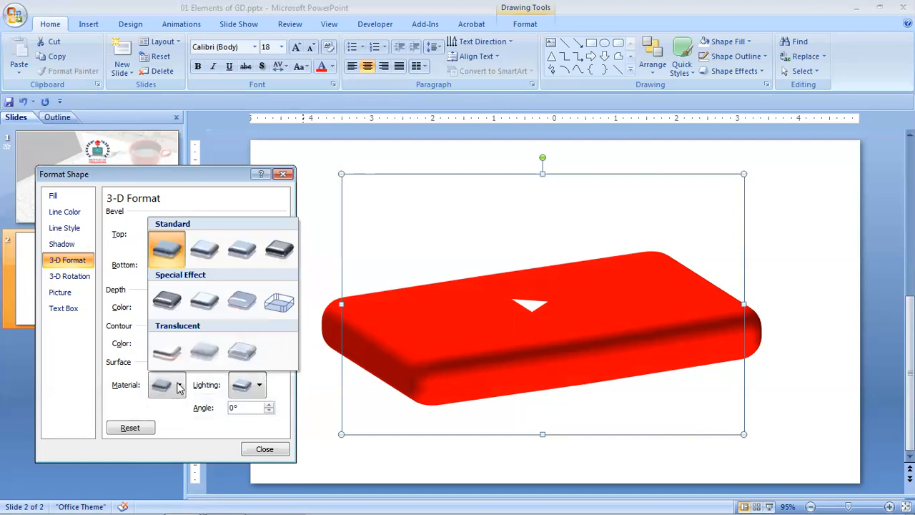
pyautogui.click(193, 255)
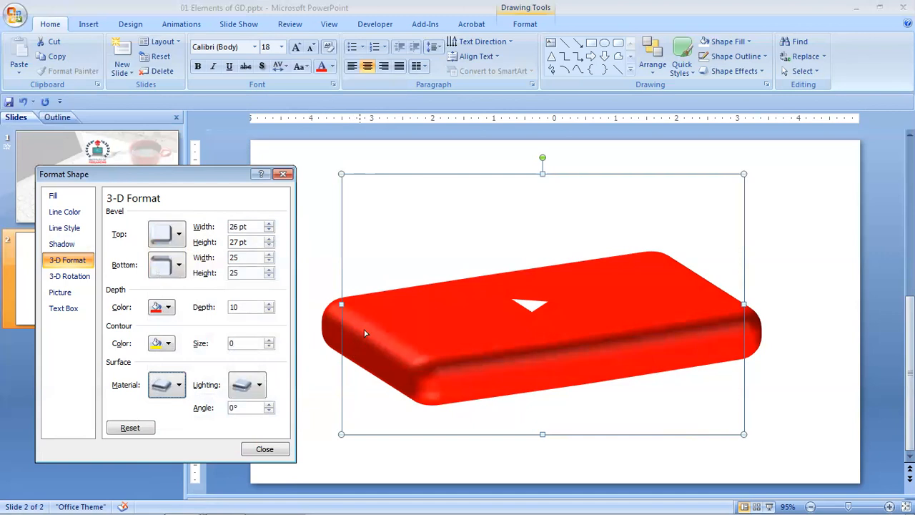
# Try the third Standard surface material and the Wireframe material on the logo.
pyautogui.click(179, 386)
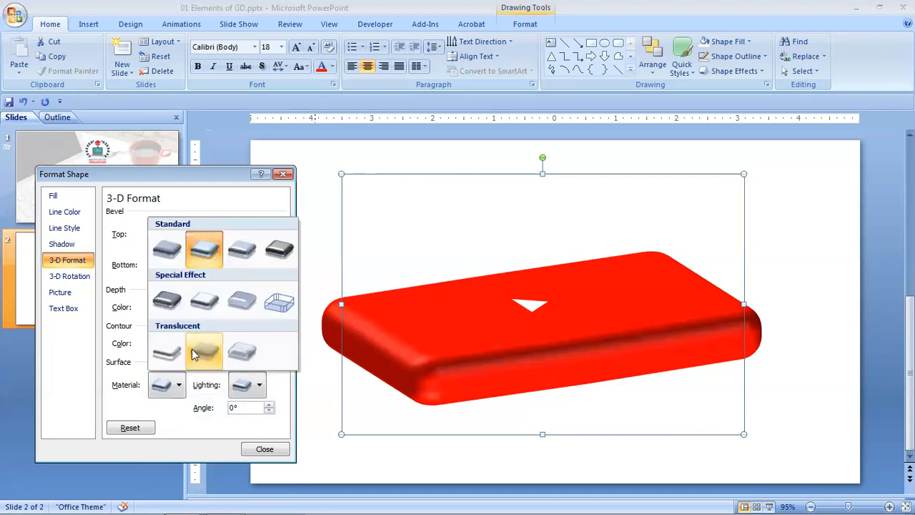
pyautogui.click(242, 253)
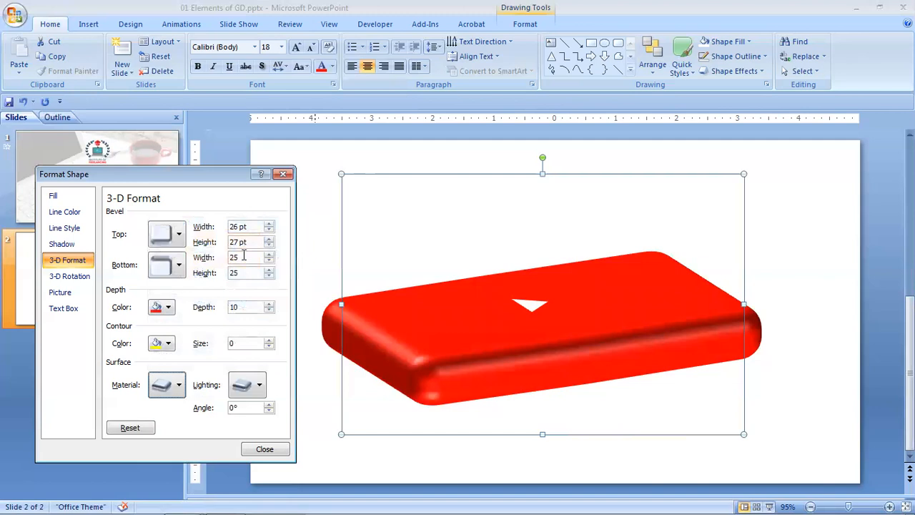
pyautogui.click(179, 386)
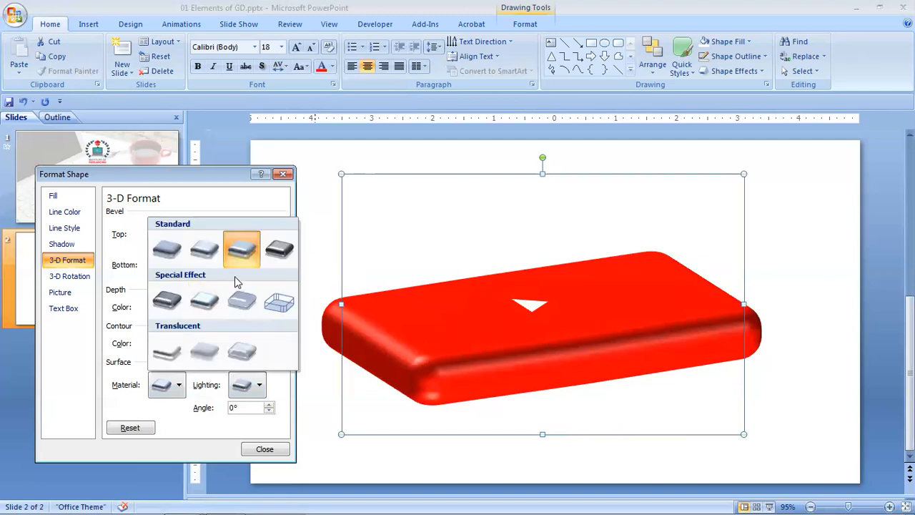
pyautogui.click(279, 314)
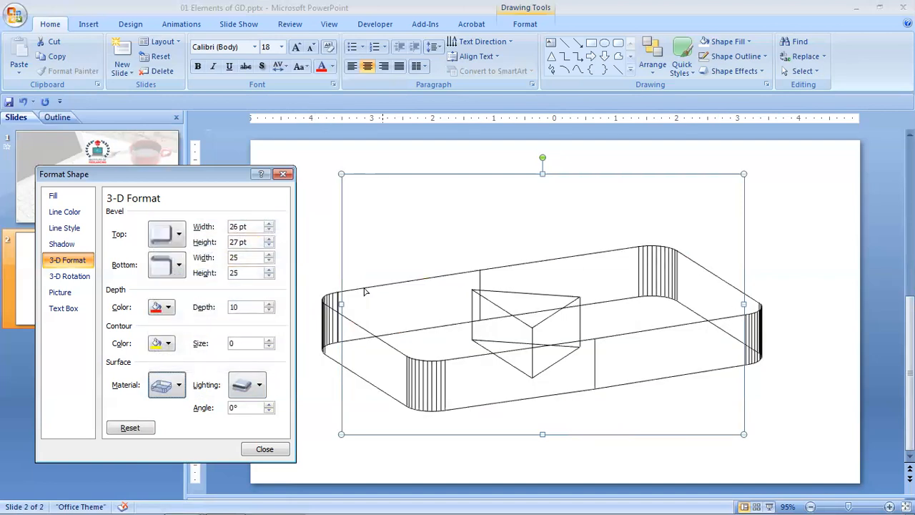
# Try the third Special Effect material on the logo and replace it with the translucent Powder material.
pyautogui.click(179, 386)
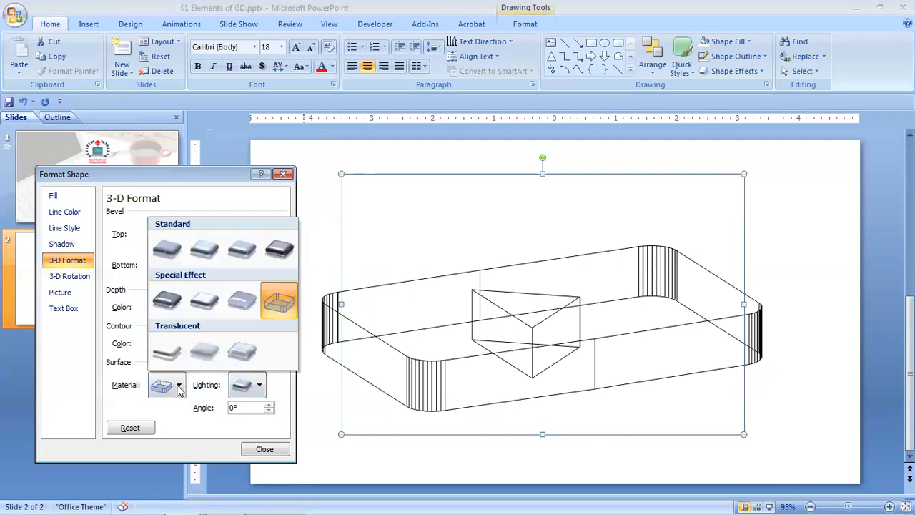
pyautogui.click(242, 302)
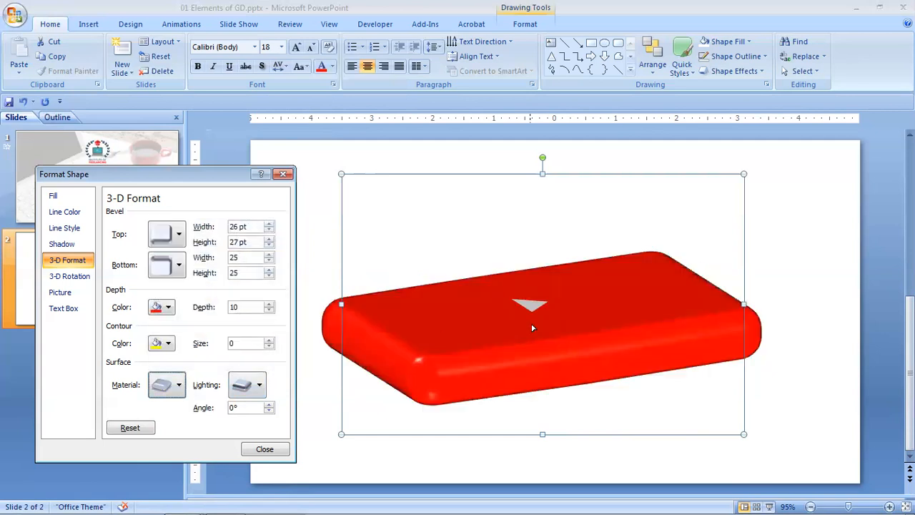
pyautogui.click(179, 388)
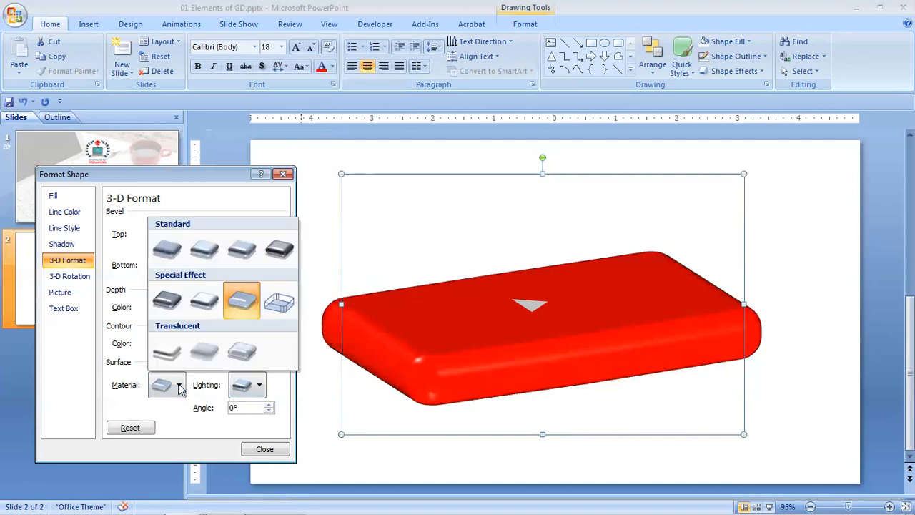
pyautogui.click(168, 351)
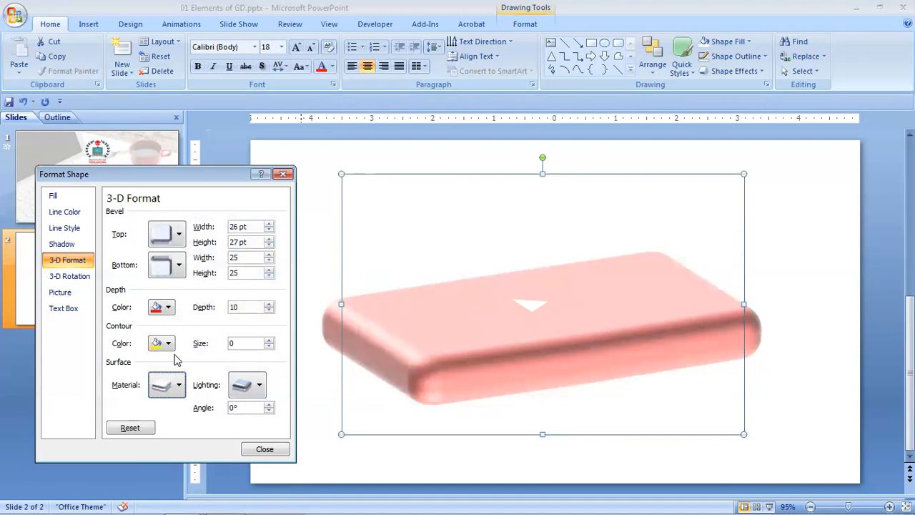
# Try the Translucent Powder and Clear surface materials on the logo.
pyautogui.click(179, 386)
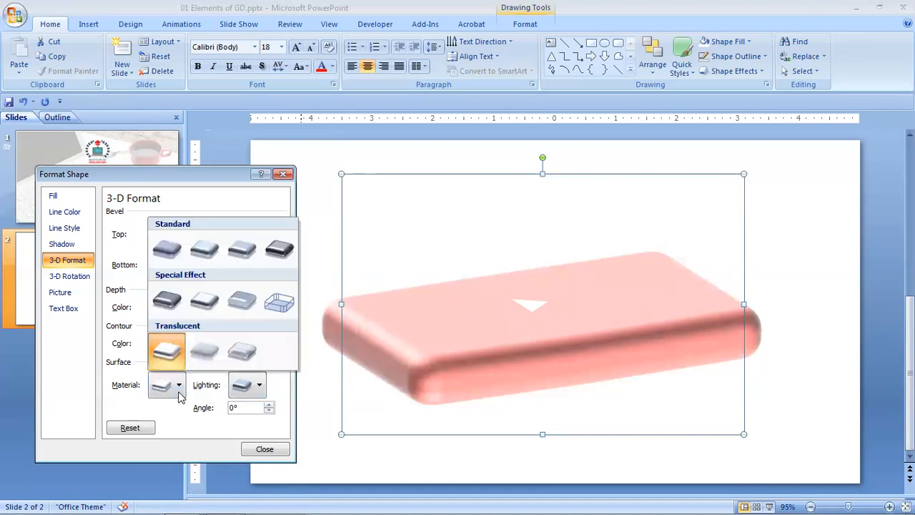
pyautogui.click(210, 352)
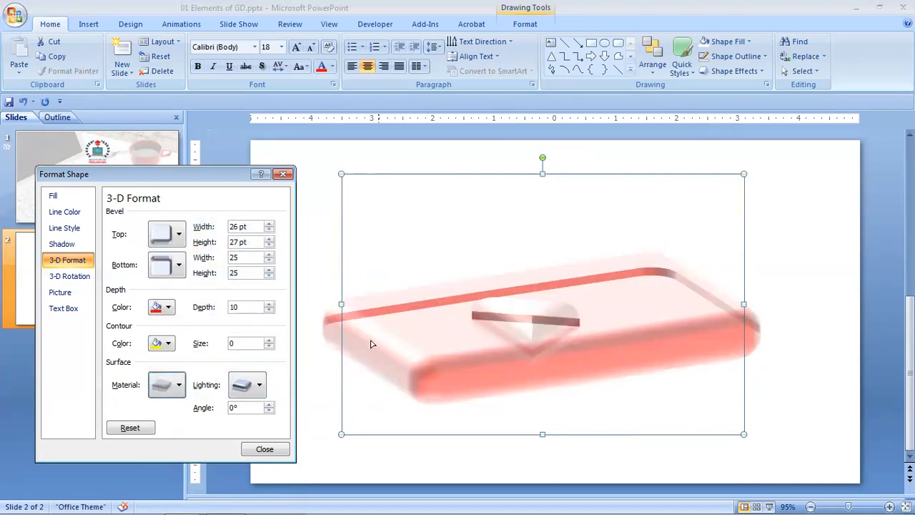
pyautogui.click(180, 386)
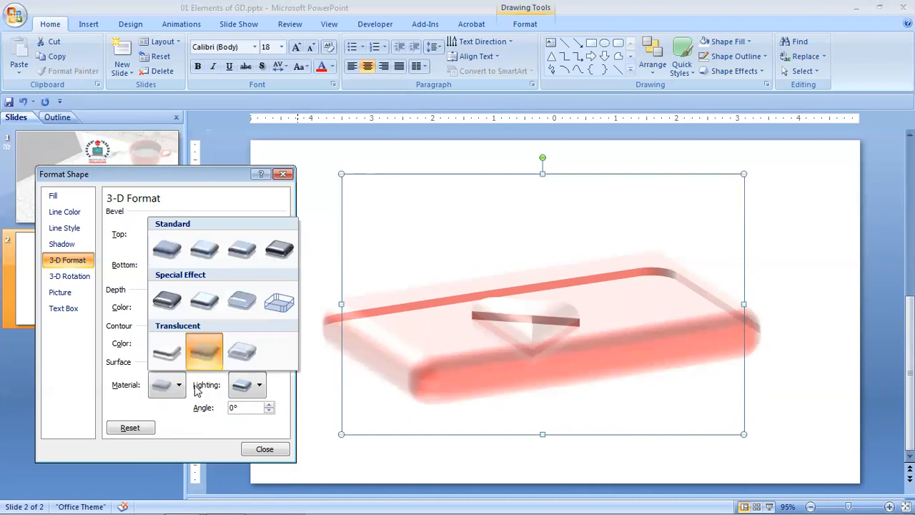
pyautogui.click(254, 352)
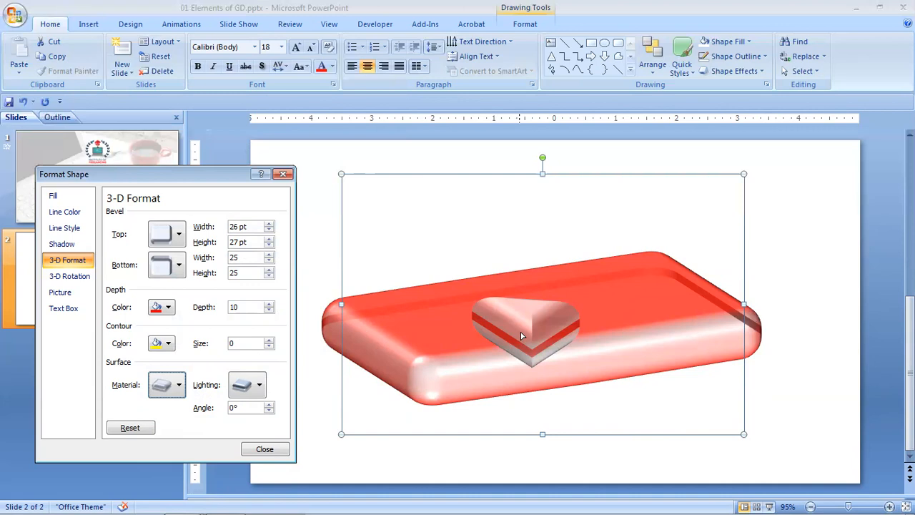
# Try the Warm Matte material on the logo and replace it with the first Standard surface material.
pyautogui.click(183, 389)
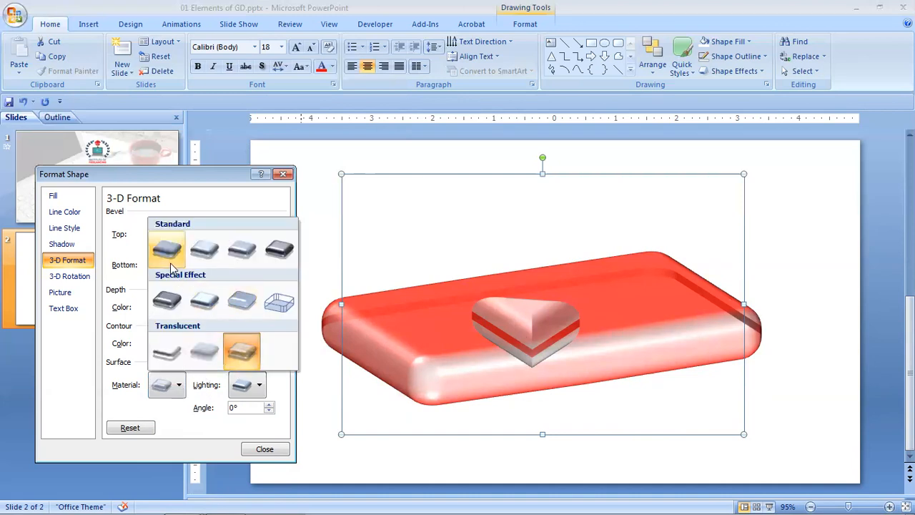
pyautogui.click(192, 257)
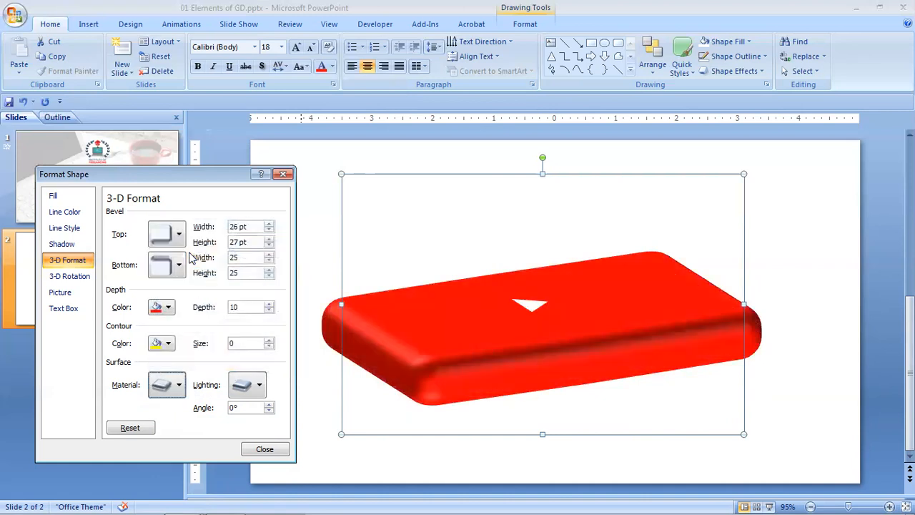
pyautogui.click(180, 385)
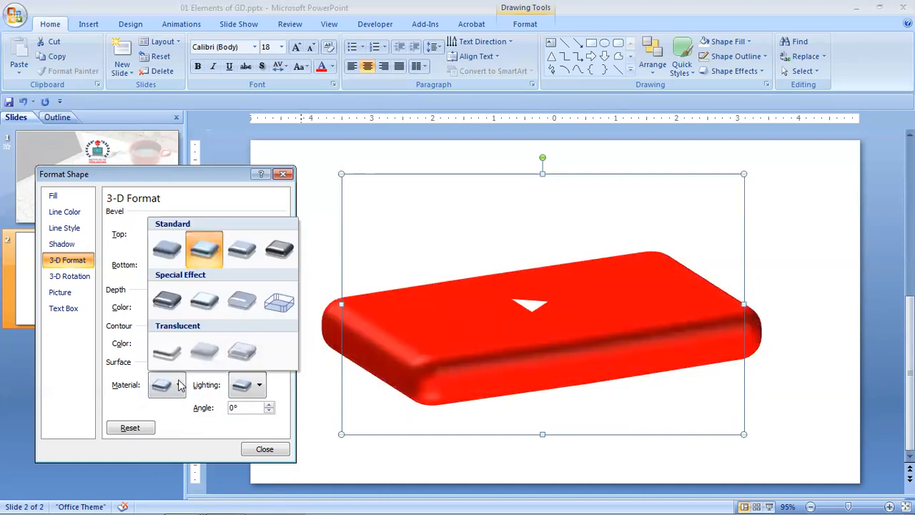
pyautogui.click(172, 261)
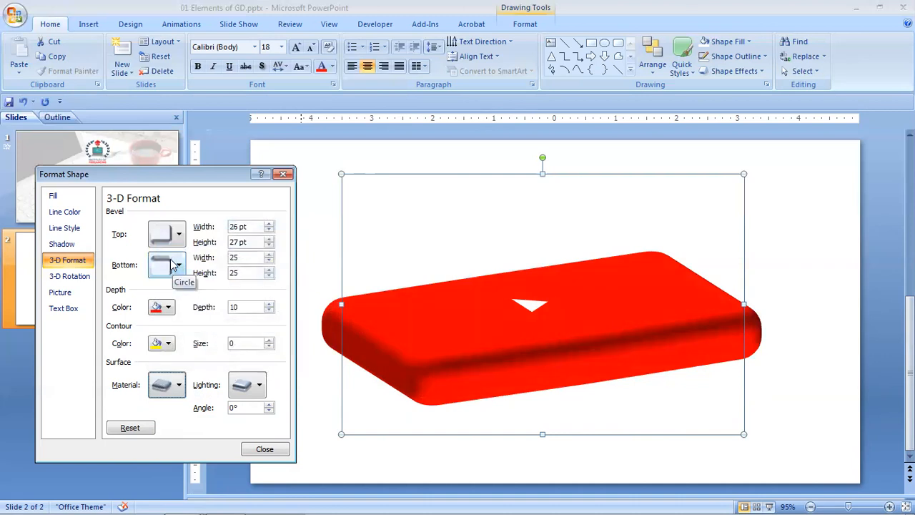
# Try the third and fourth Special lighting presets on the logo.
pyautogui.click(260, 386)
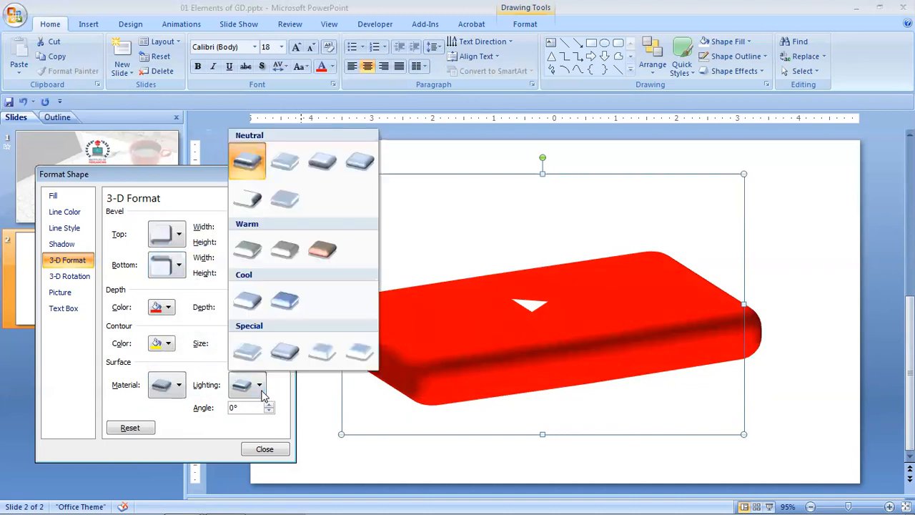
pyautogui.click(321, 351)
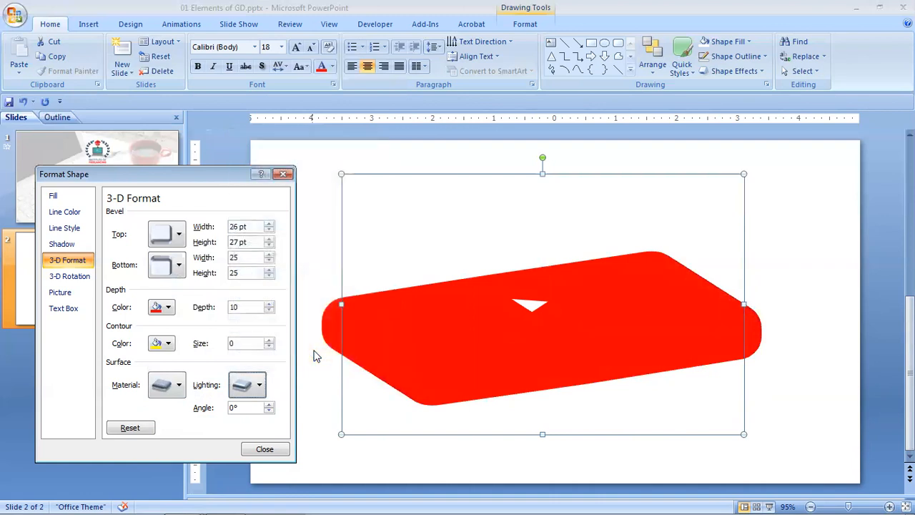
pyautogui.click(259, 385)
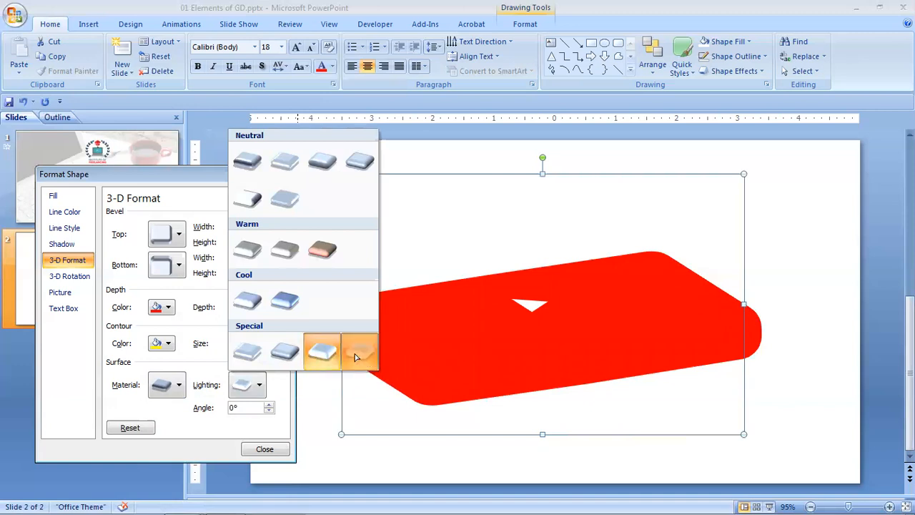
pyautogui.click(356, 352)
# Try the third Warm lighting on the logo and replace it with the fifth Neutral lighting.
pyautogui.click(260, 385)
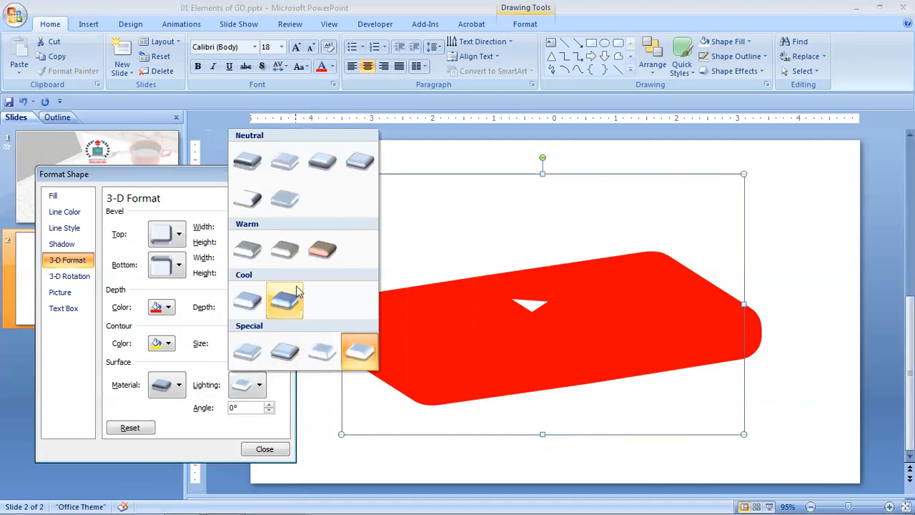
pyautogui.click(320, 252)
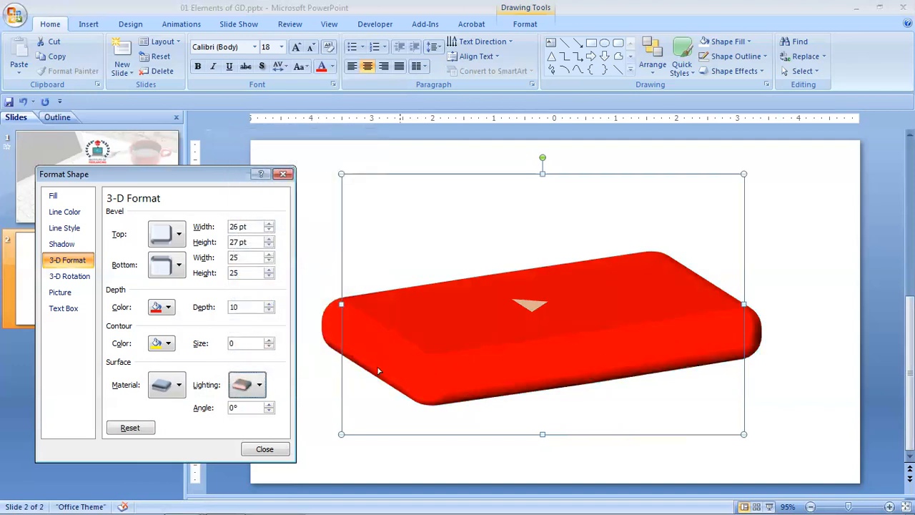
pyautogui.click(250, 386)
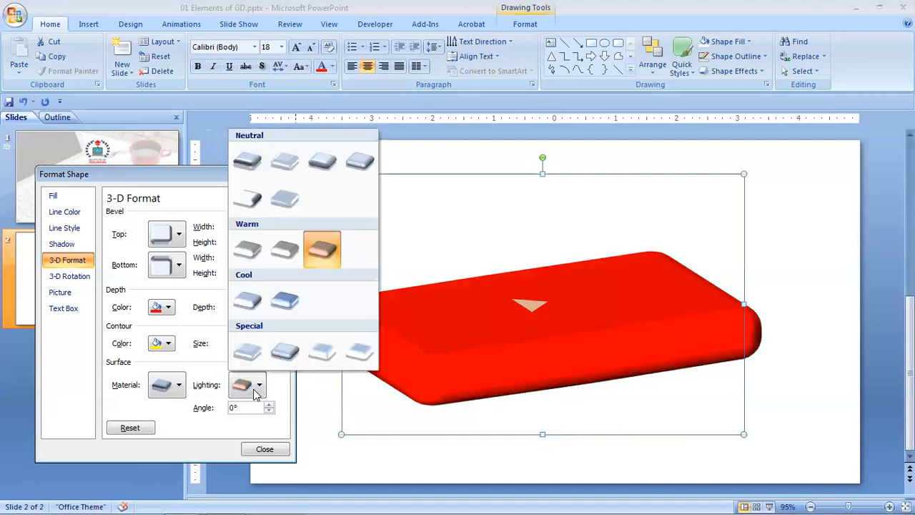
pyautogui.click(240, 201)
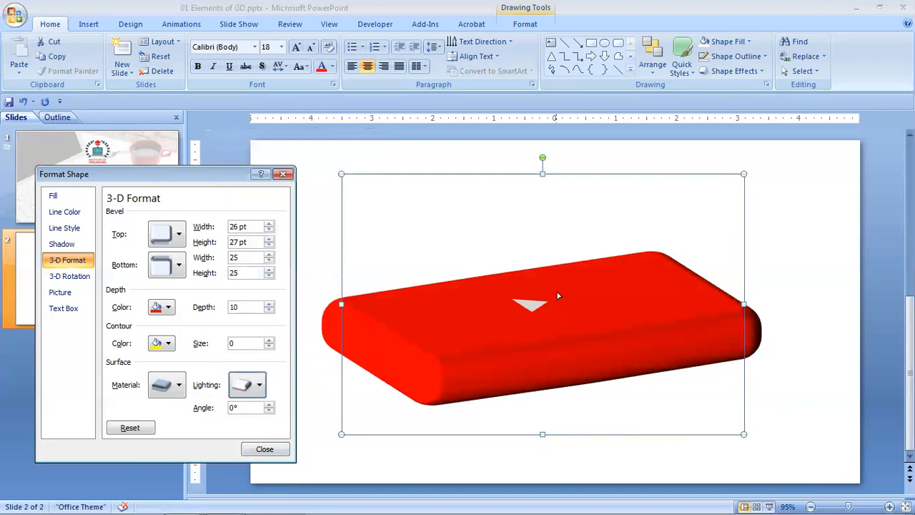
# Clear the logo's 3-D rotation and apply the rotation preset with X 334°, Y 18° and Z 0°.
pyautogui.click(84, 276)
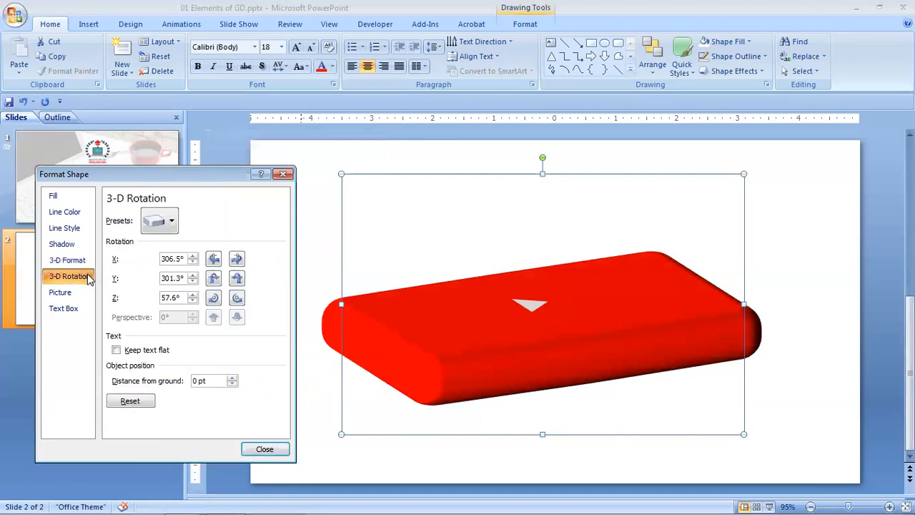
pyautogui.click(169, 223)
pyautogui.click(166, 279)
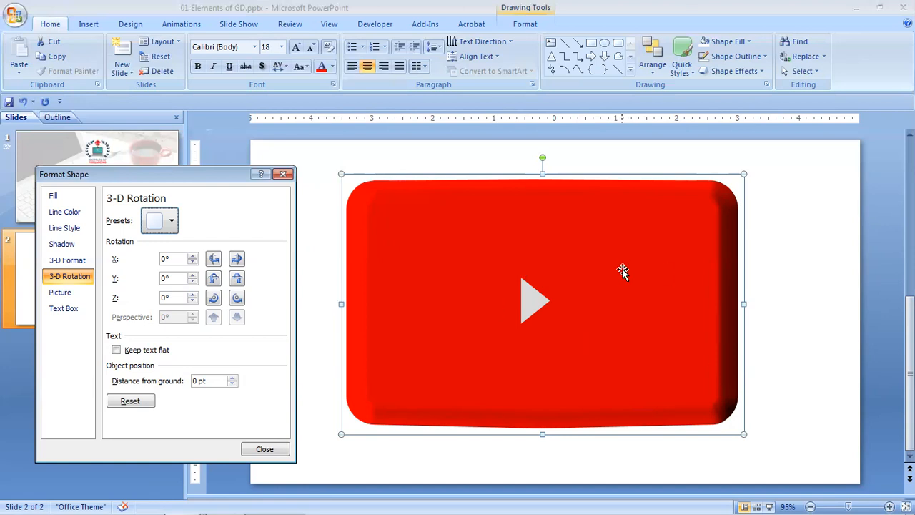
pyautogui.click(172, 225)
pyautogui.click(210, 363)
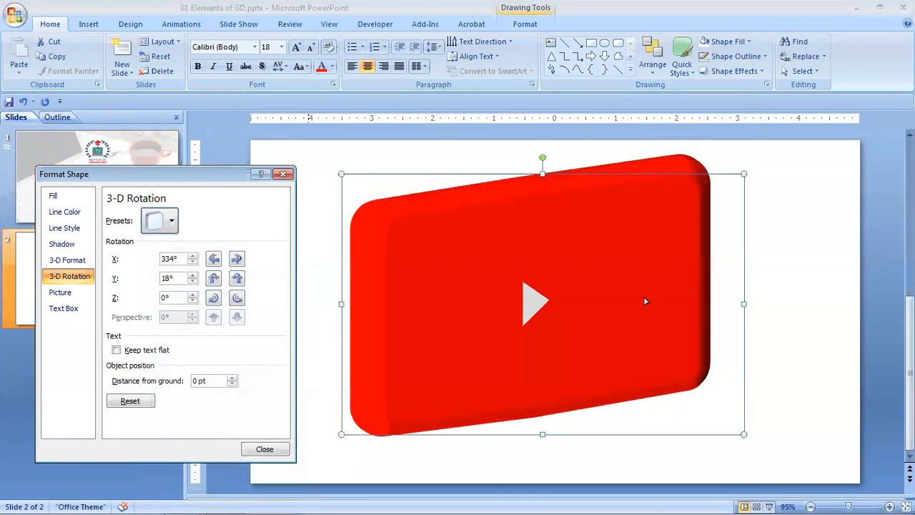
# Examine the options for saving the logo as a PNG picture and leave without saving.
pyautogui.rightClick(461, 257)
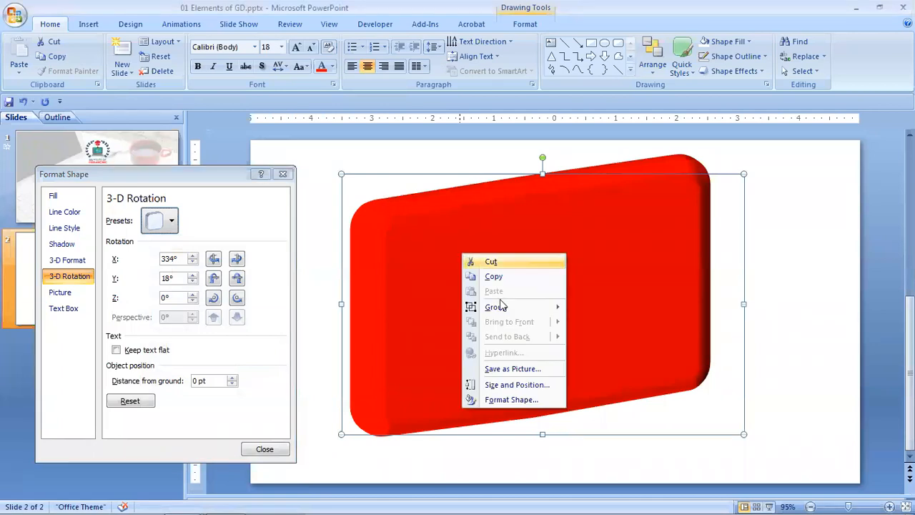
pyautogui.click(530, 370)
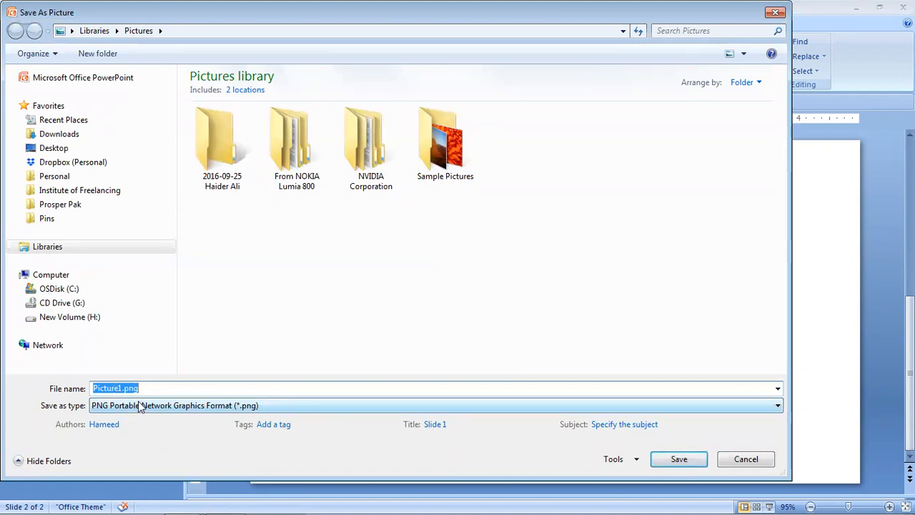
pyautogui.click(756, 462)
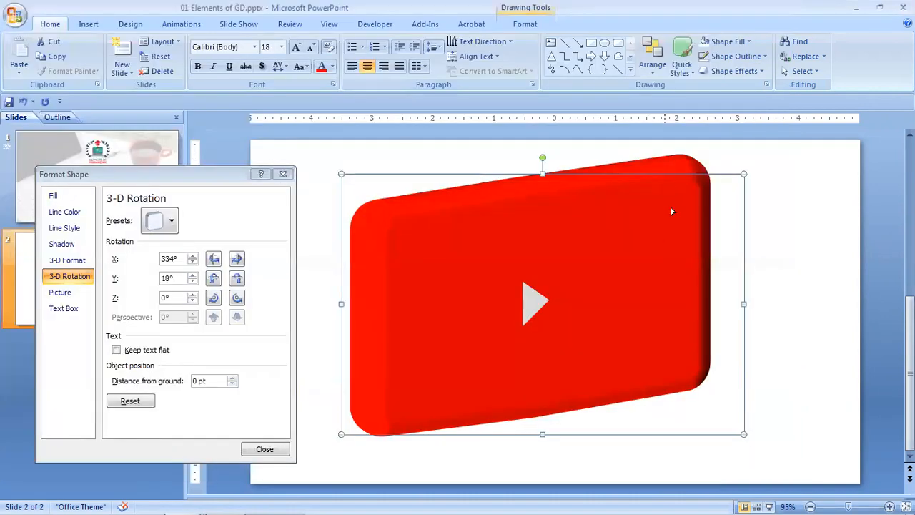